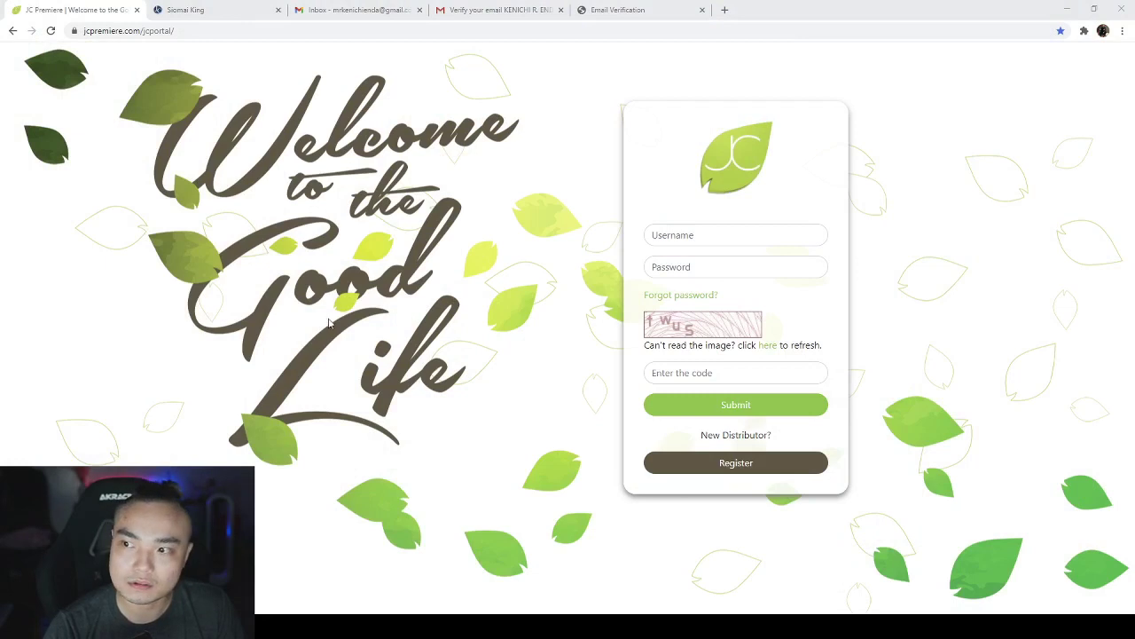
Sign in to the JC Premiere portal with the saved username, the password and the captcha code
left_click(675, 236)
left_click(665, 261)
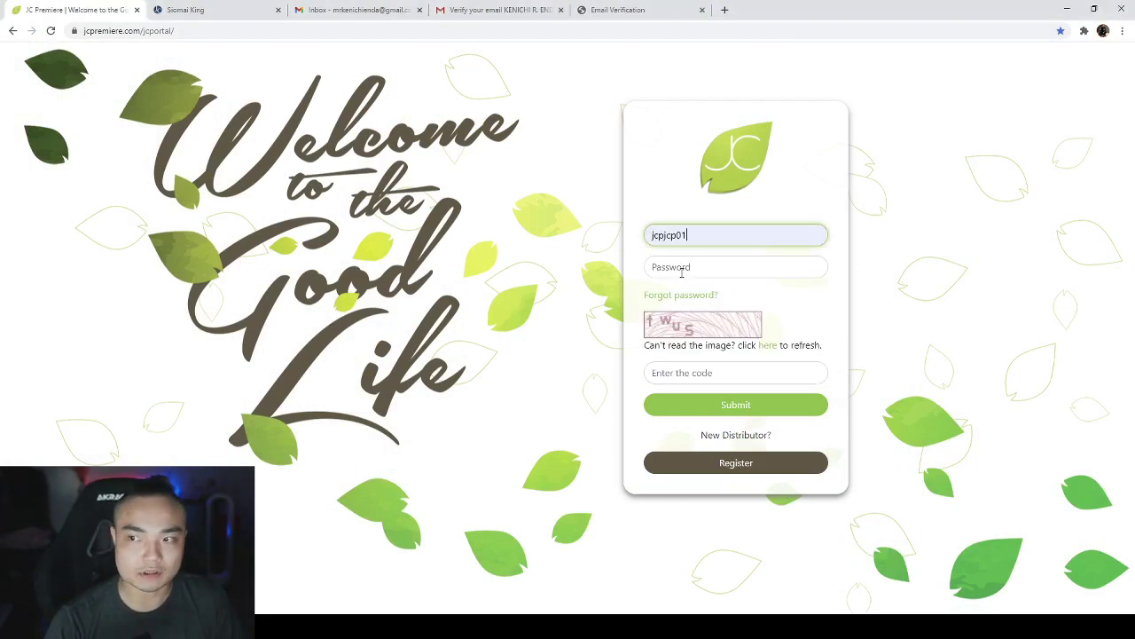
left_click(681, 273)
type("•••••••")
key("Tab")
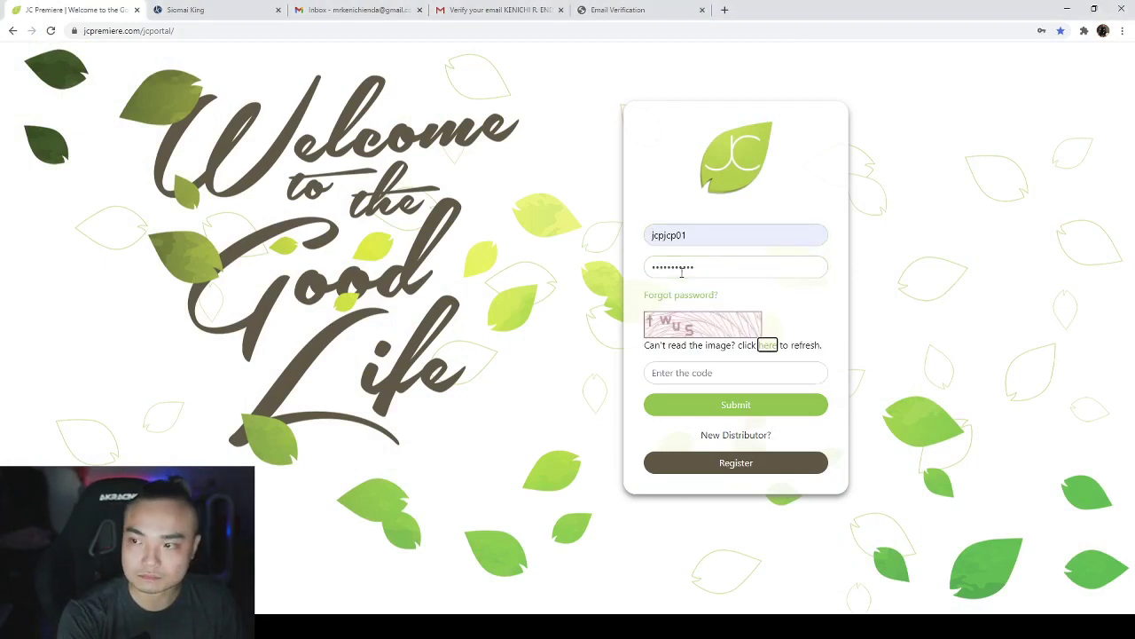
key("Tab")
type("tw")
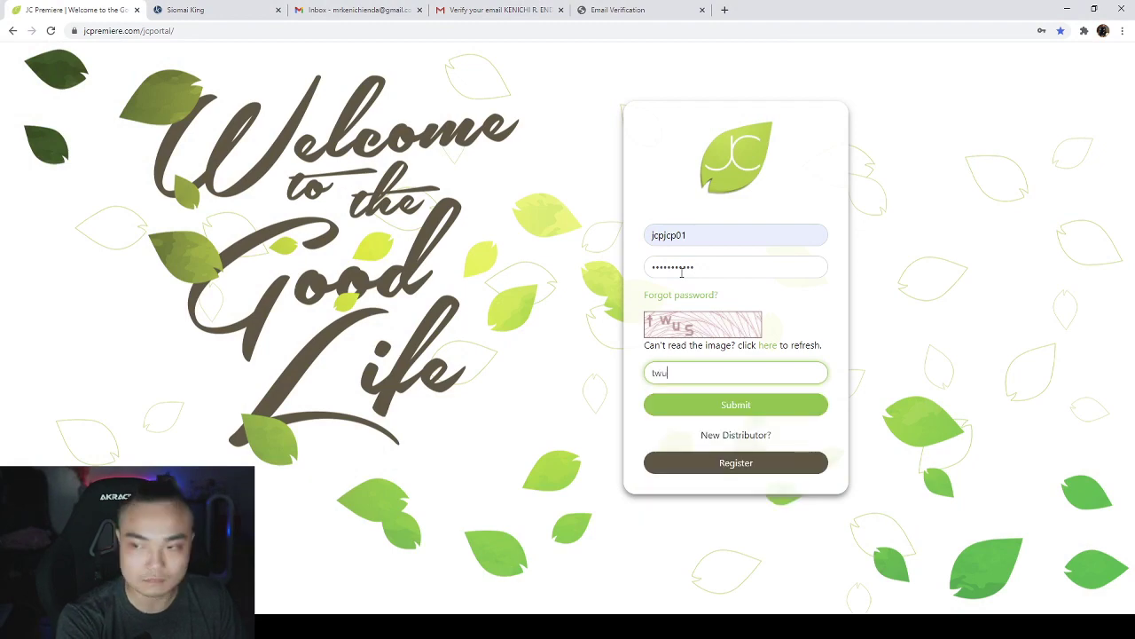
type("uS")
key("Return")
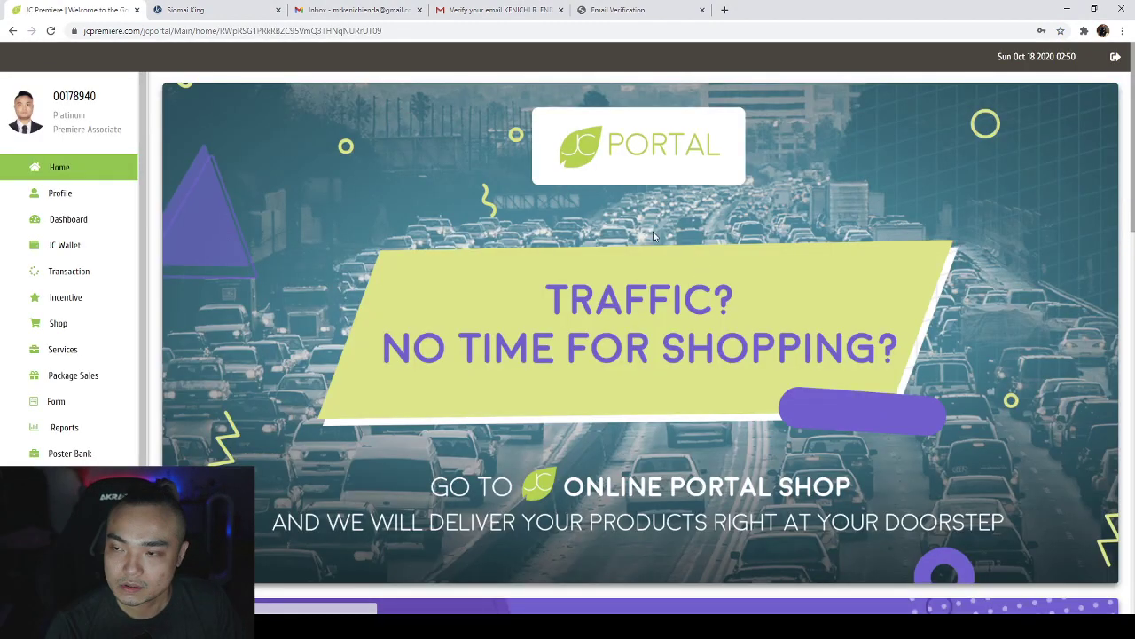
On the Profile page, show 100 entries and open the shoplink account's profile with View
left_click(81, 192)
left_click(187, 10)
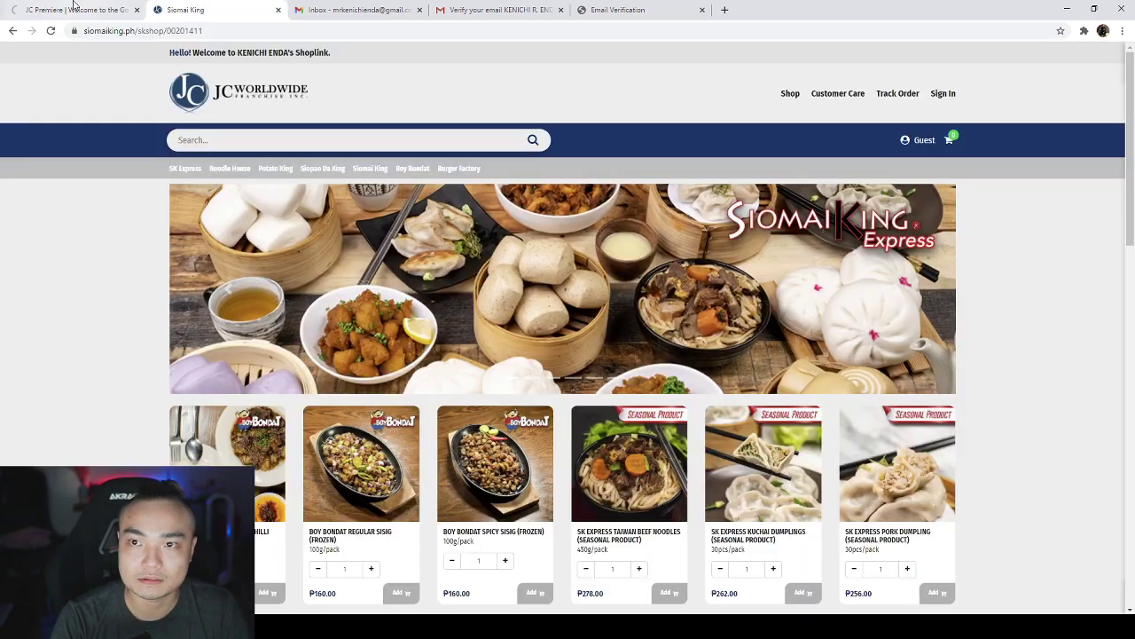
left_click(74, 9)
left_click(210, 225)
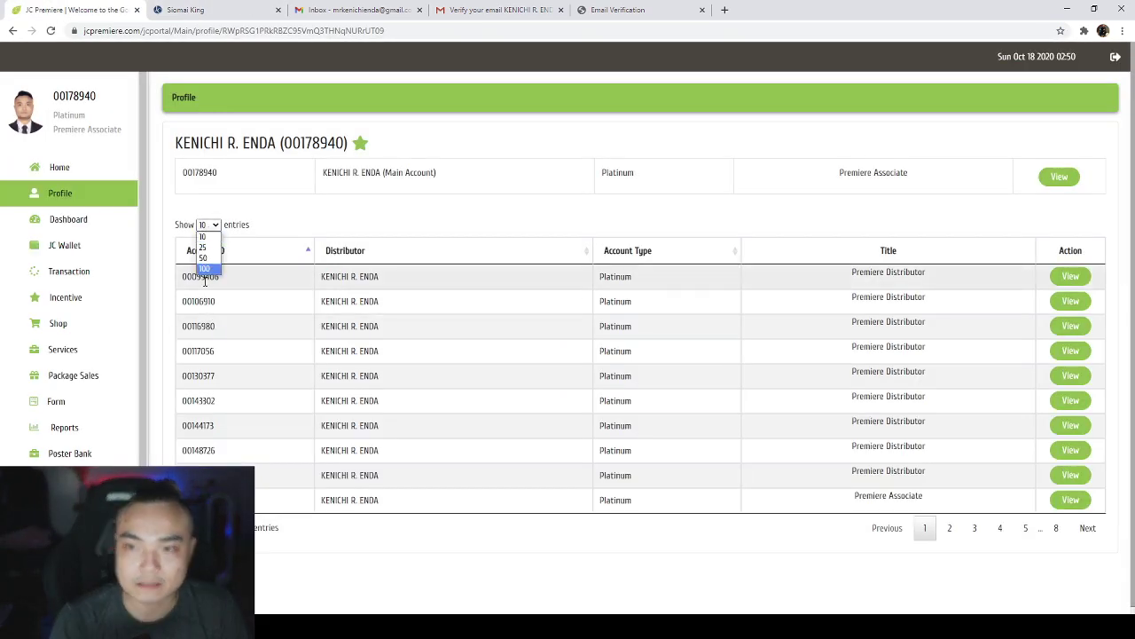
left_click(205, 269)
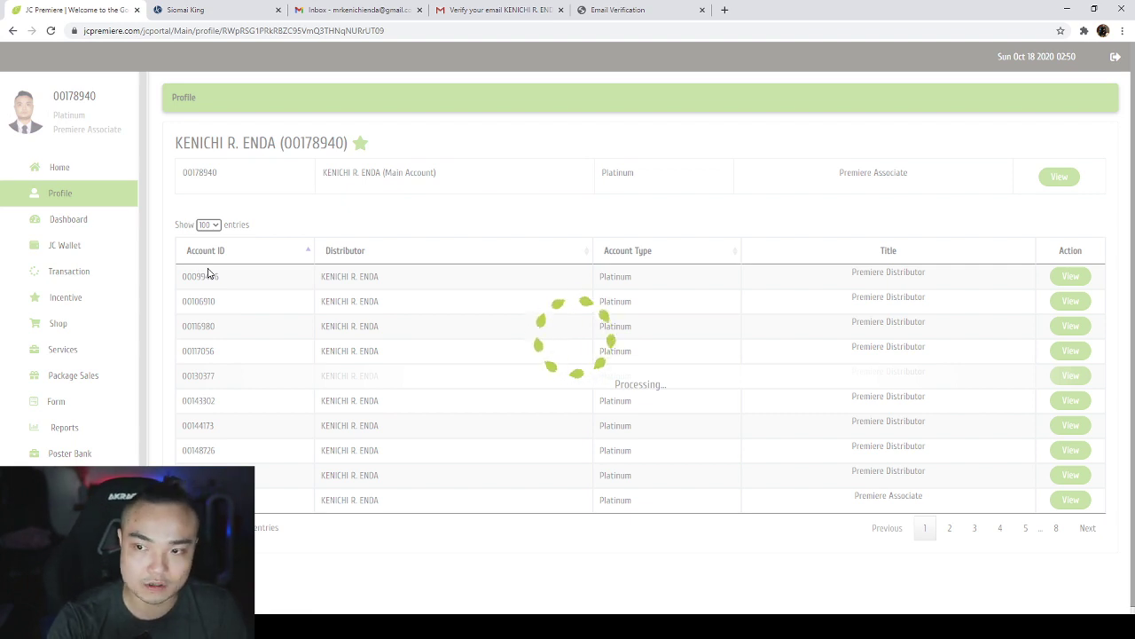
left_click(224, 8)
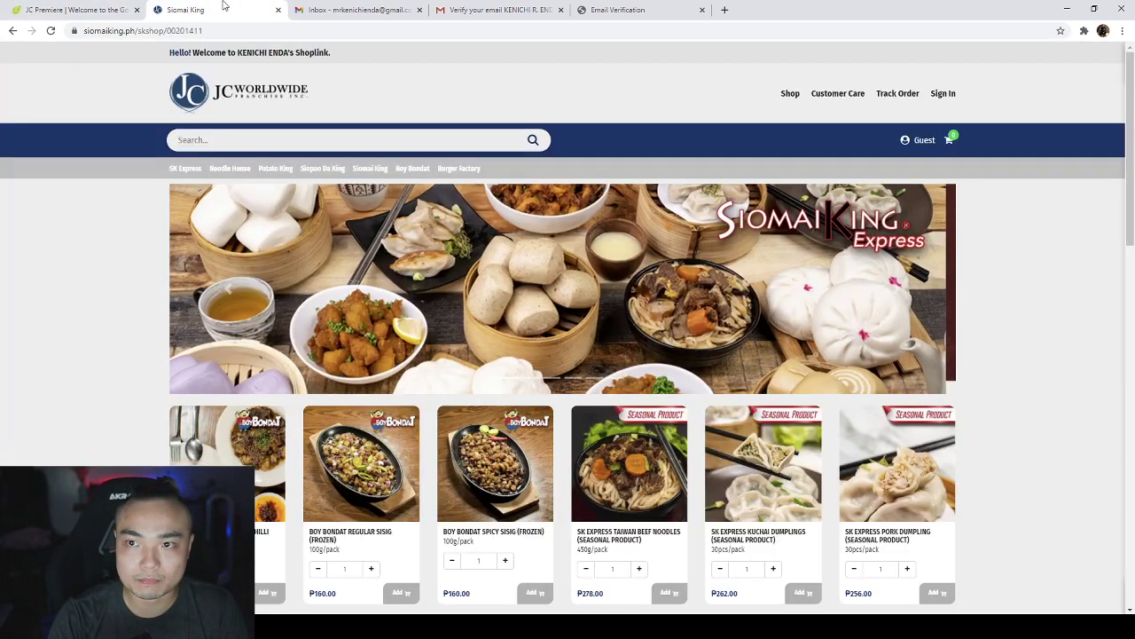
left_click(75, 10)
scroll(395, 373, "down", 5)
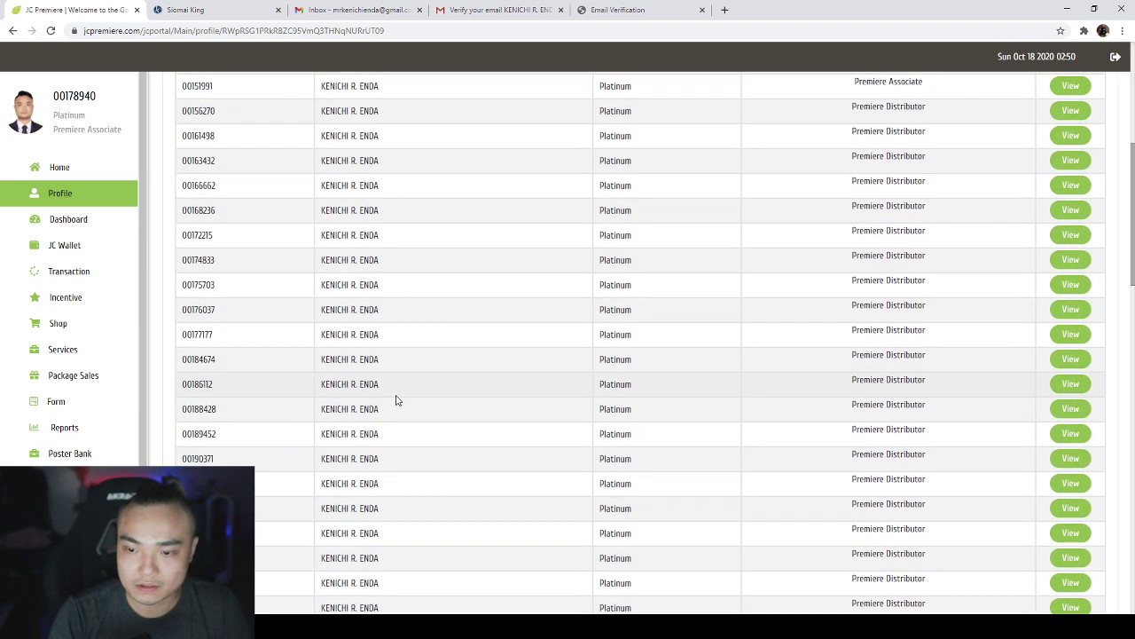
scroll(395, 400, "down", 3)
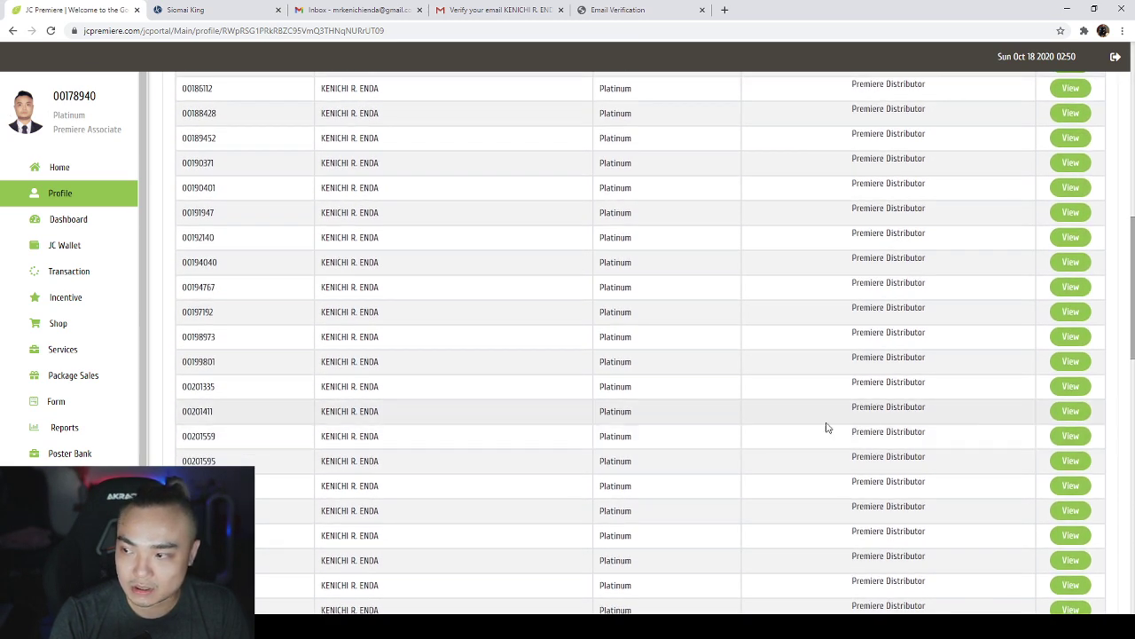
left_click(1074, 412)
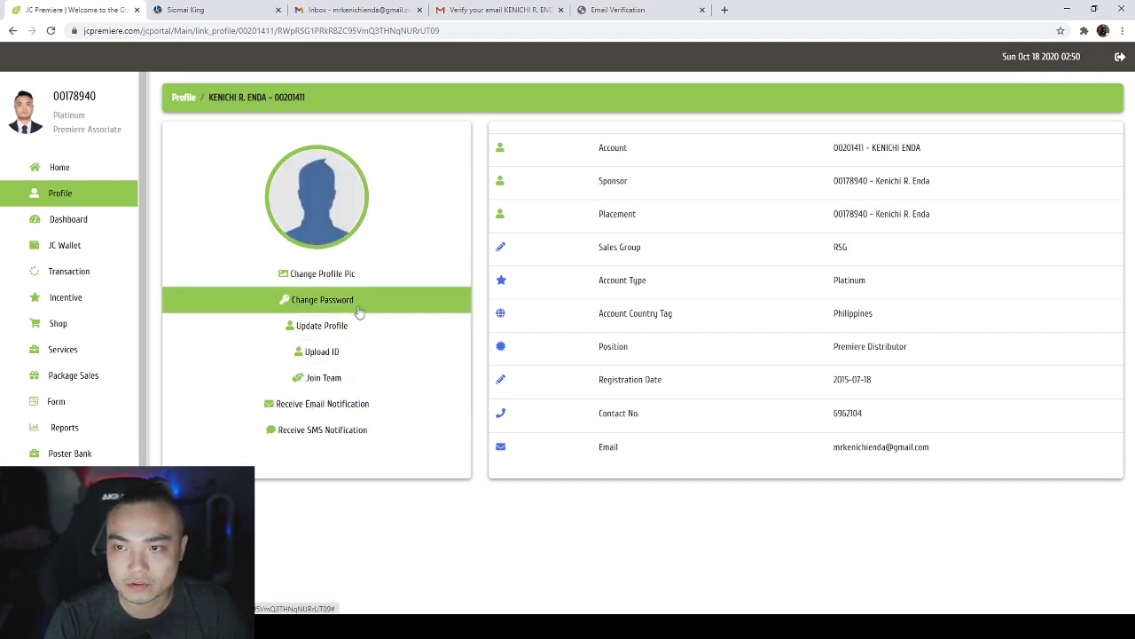
Enter the notification e-mail address in both Email and Confirm Email, and submit it for verification
left_click(350, 409)
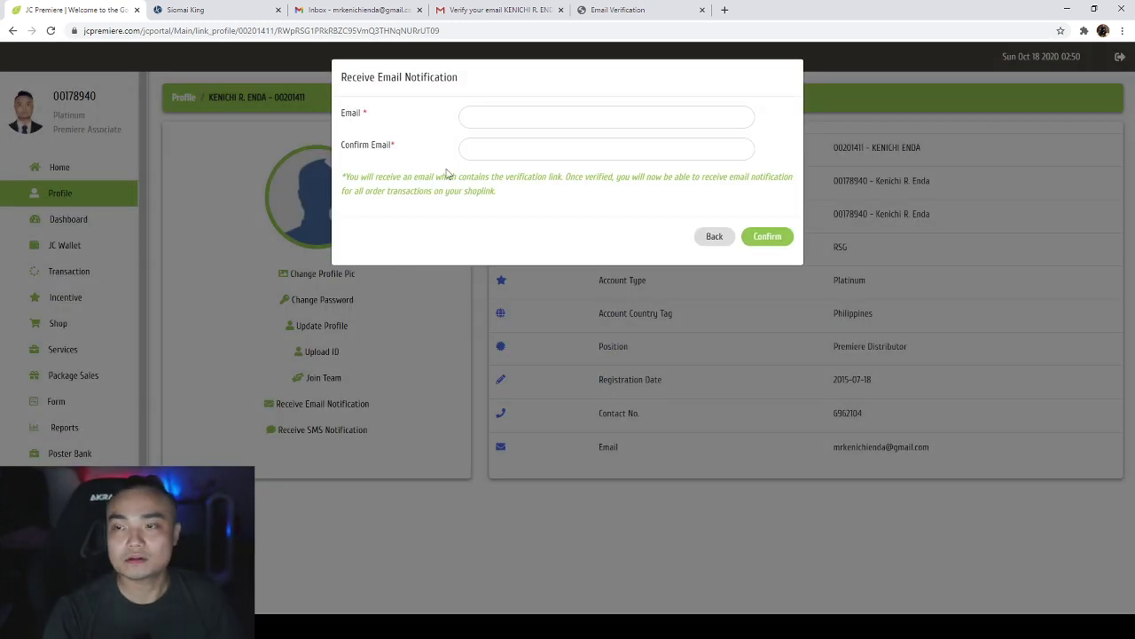
left_click(491, 116)
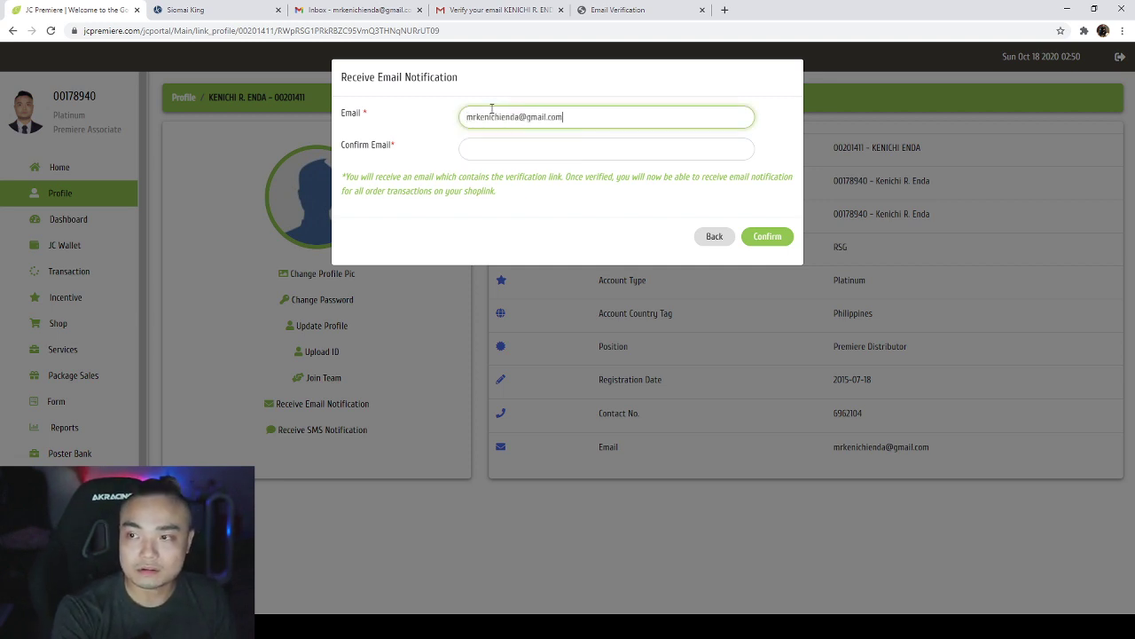
key("Tab")
type("m")
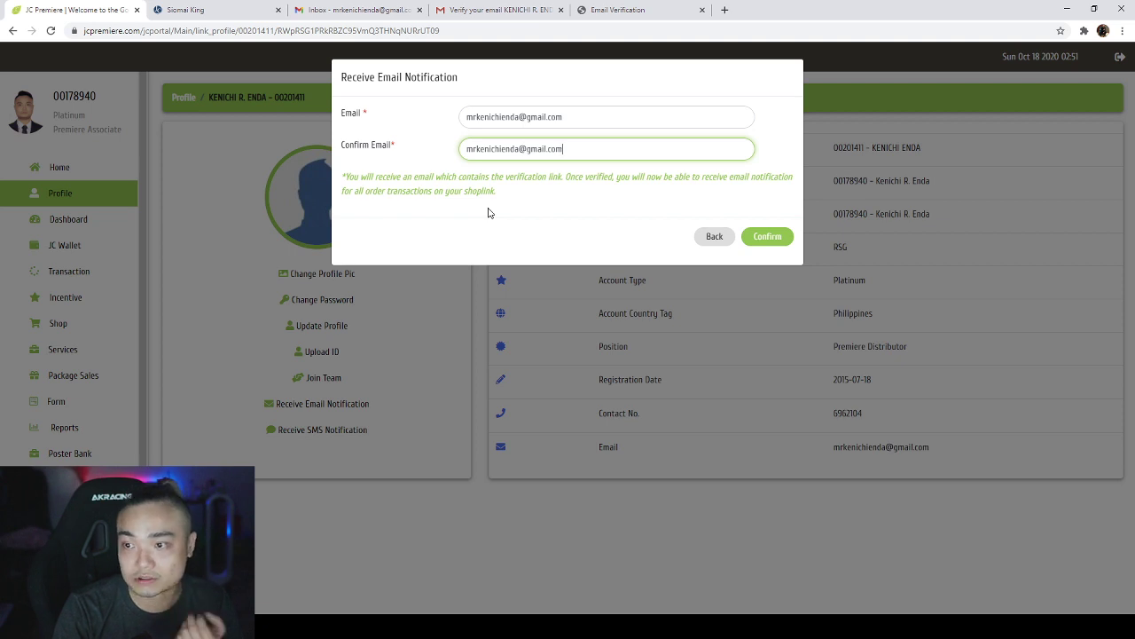
left_click(760, 239)
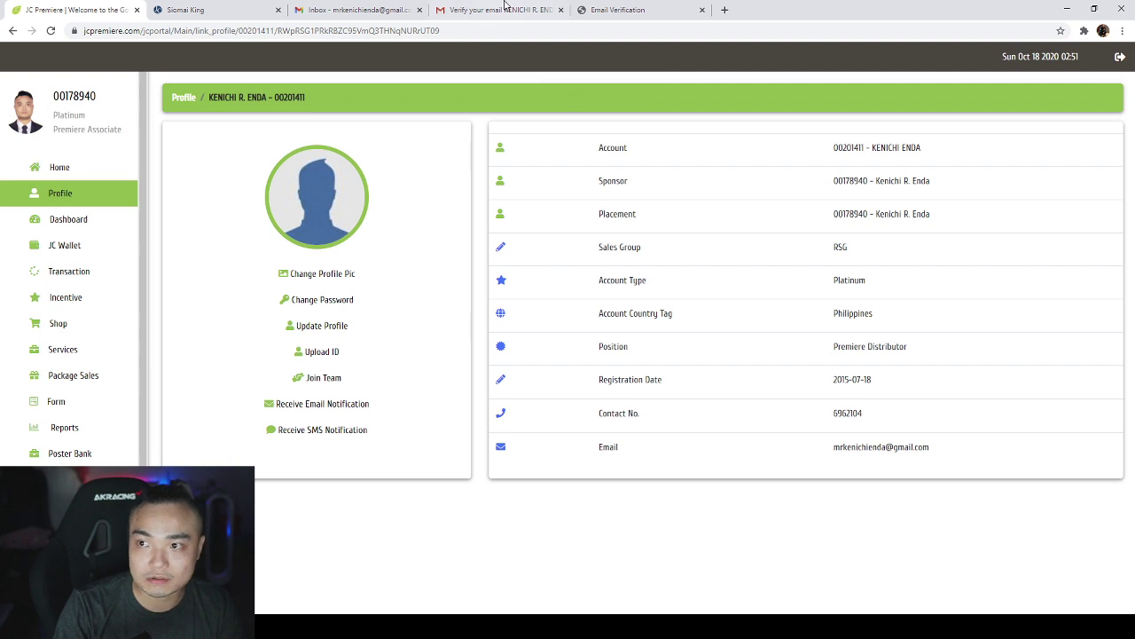
In the receiving Gmail account's All Mail, open 'Verify your email', verify it, then continue to JC Portal
left_click(504, 8)
left_click(1114, 63)
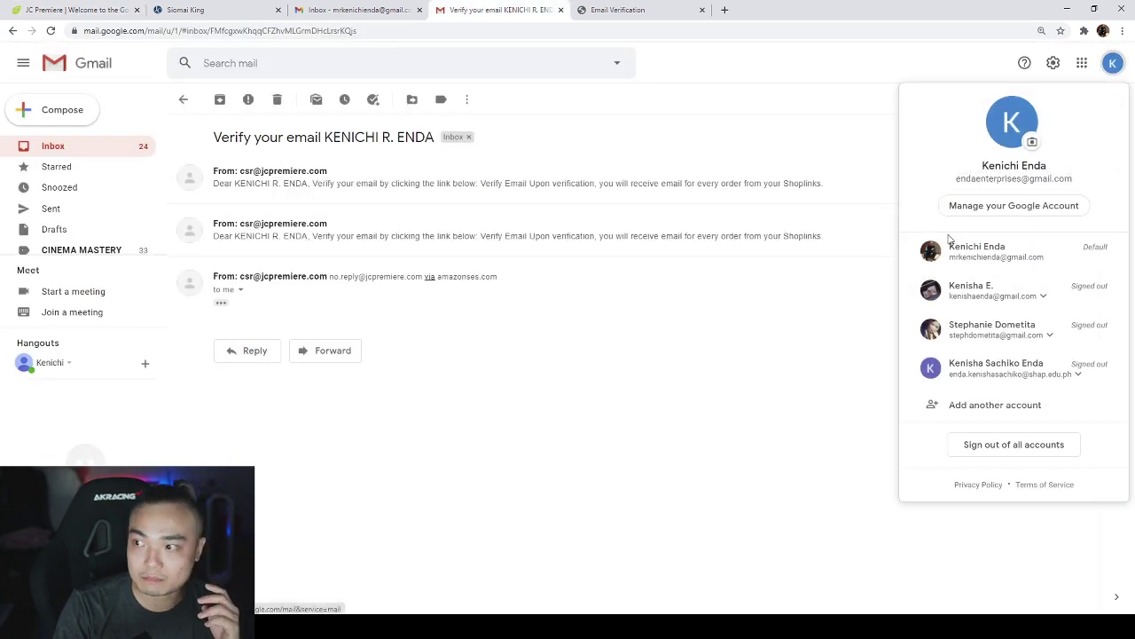
left_click(958, 255)
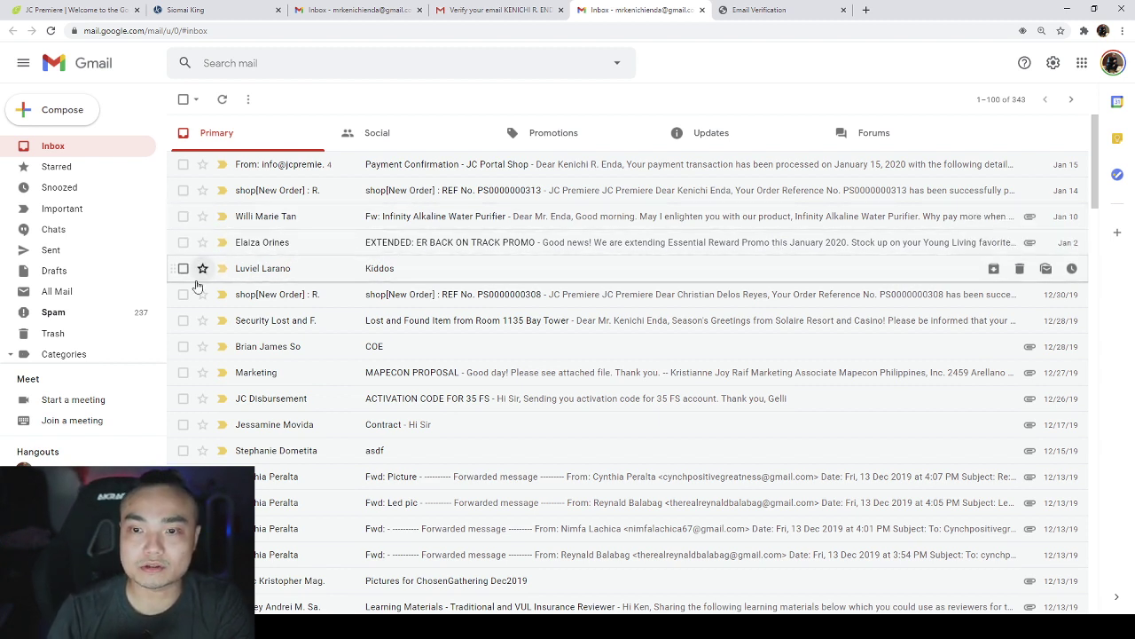
left_click(56, 291)
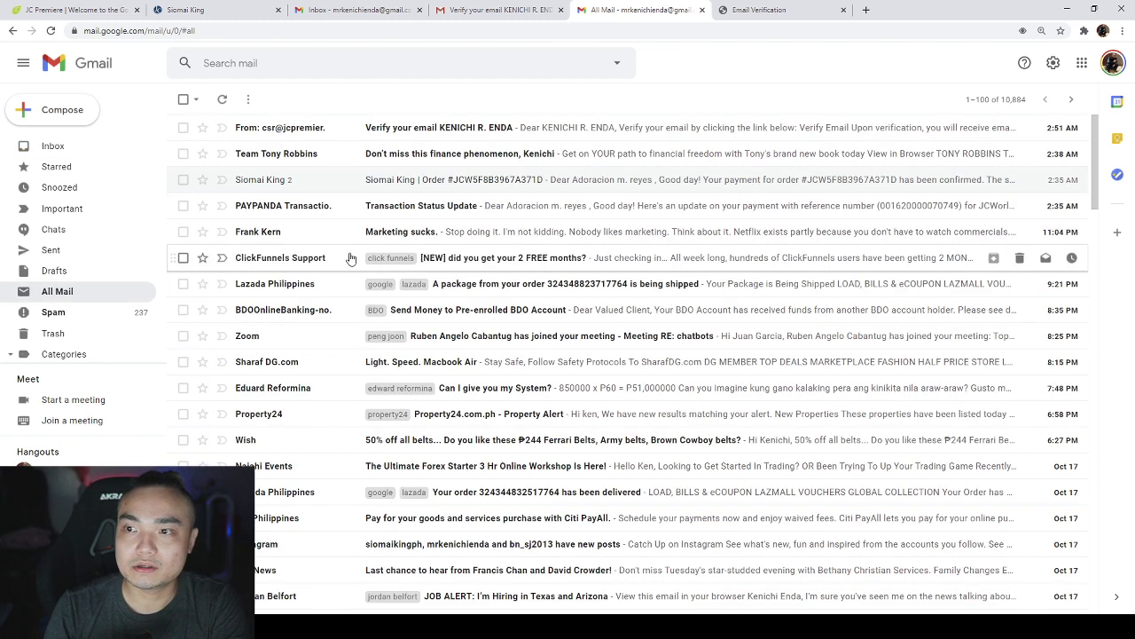
left_click(441, 133)
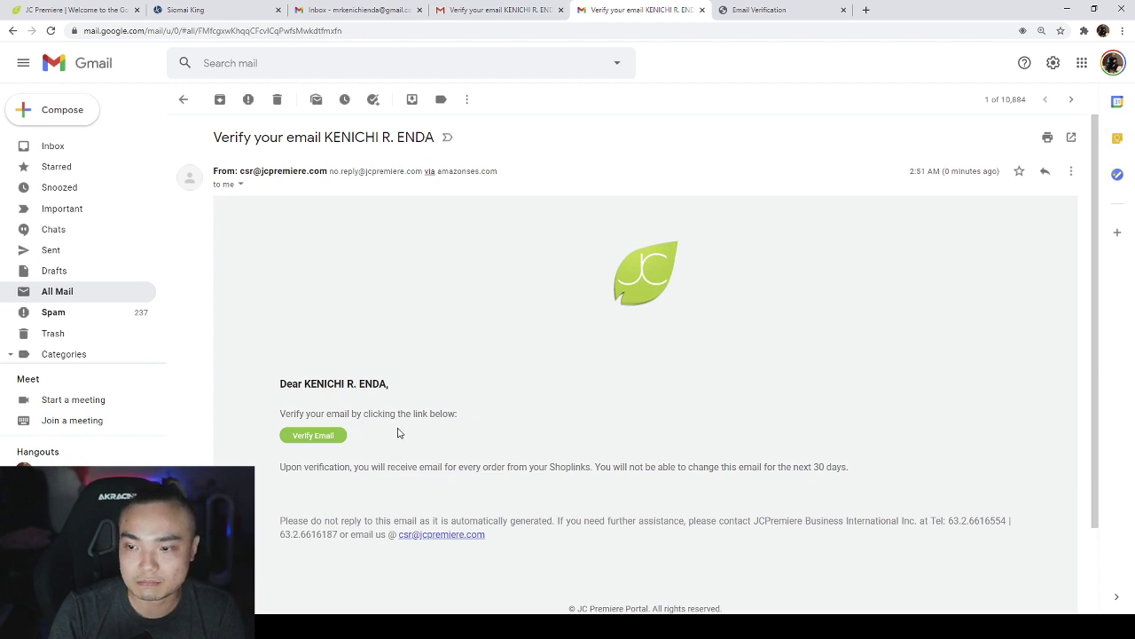
left_click(317, 436)
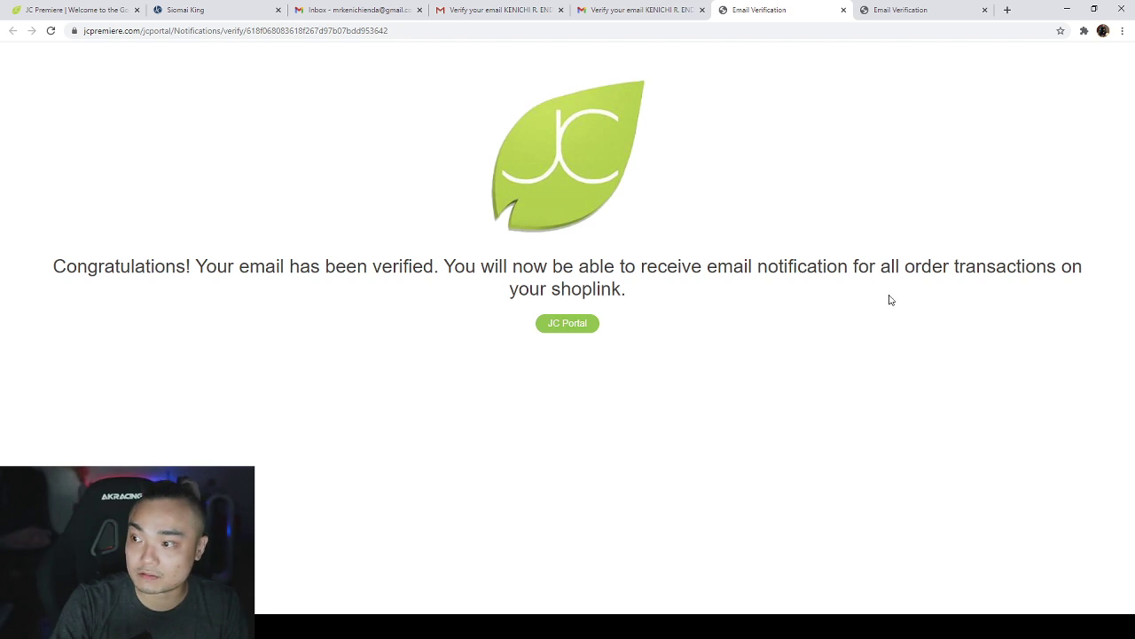
left_click(569, 325)
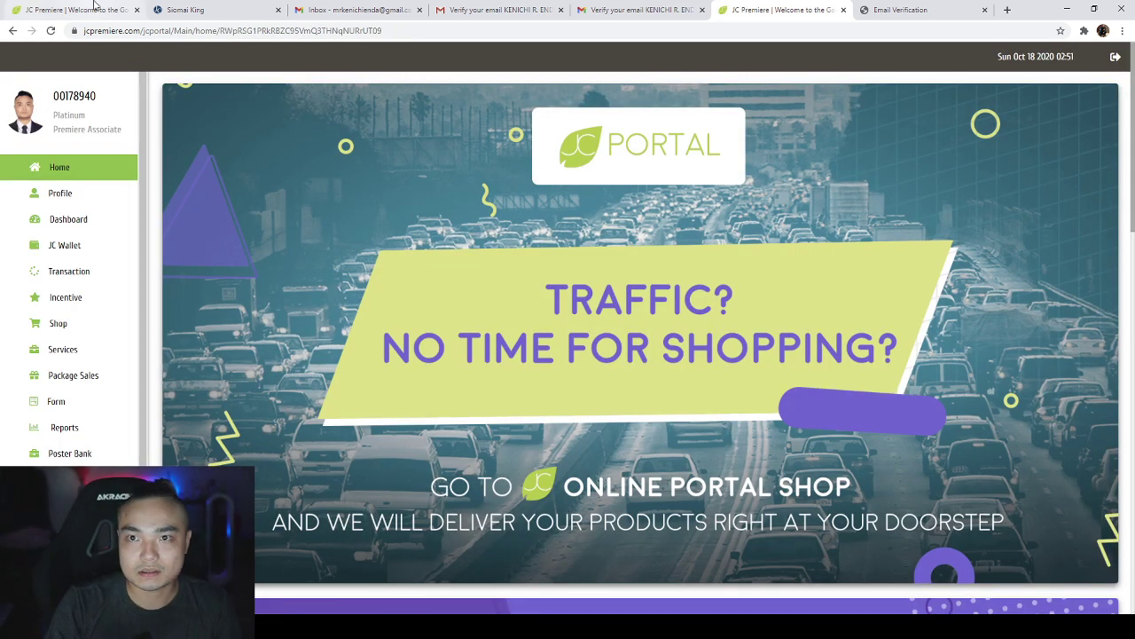
Back on the profile, enter the mobile number in both SMS notification number fields
left_click(94, 7)
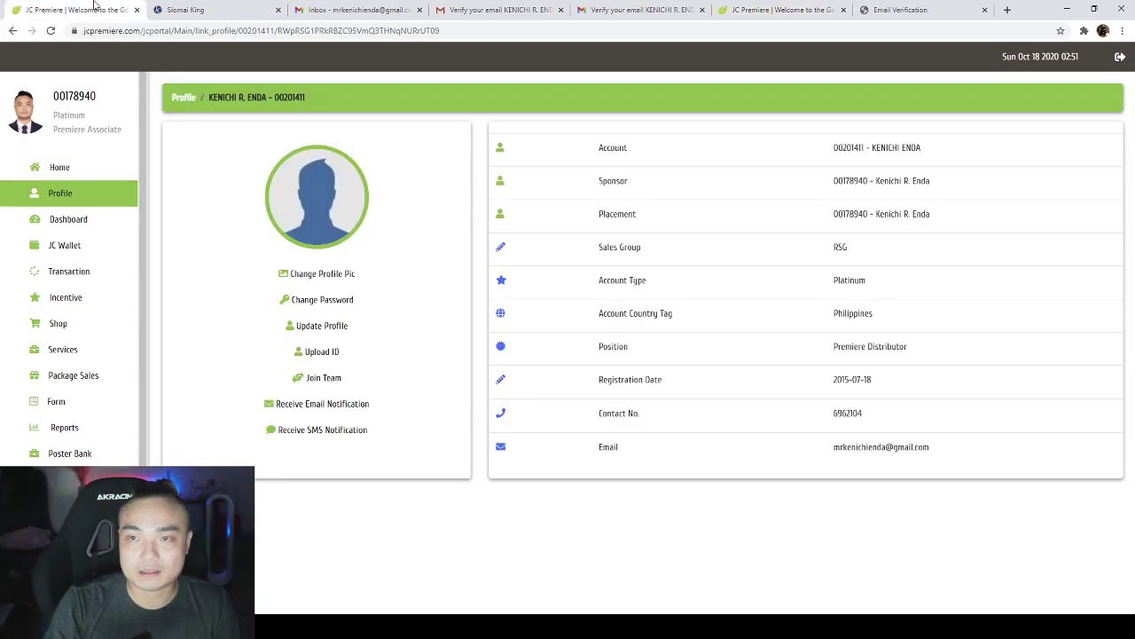
left_click(344, 432)
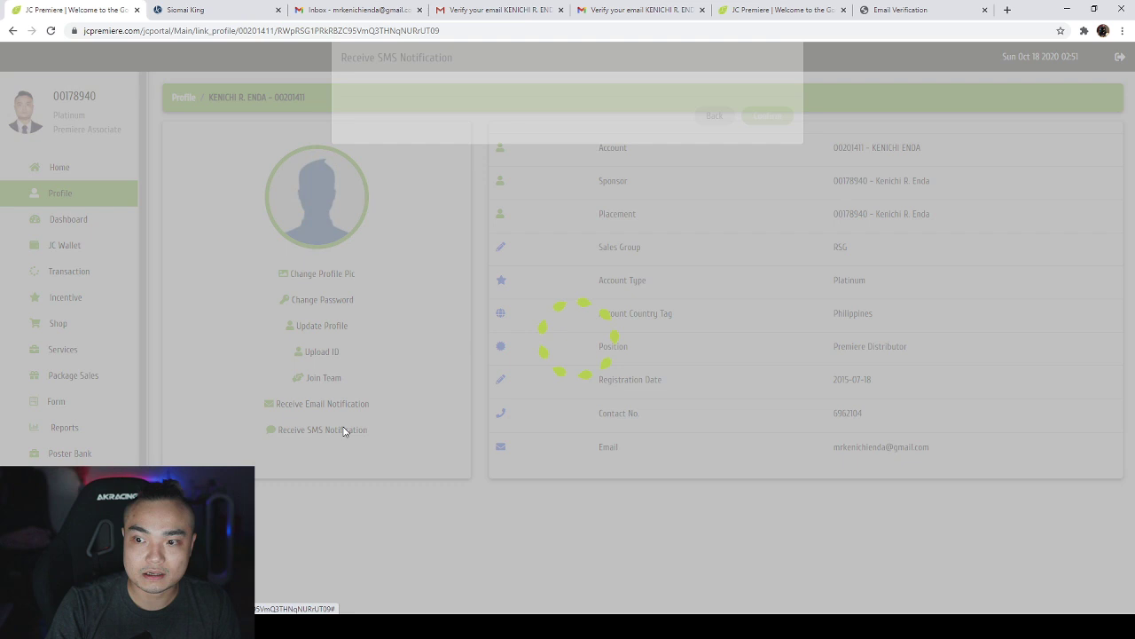
left_click(606, 121)
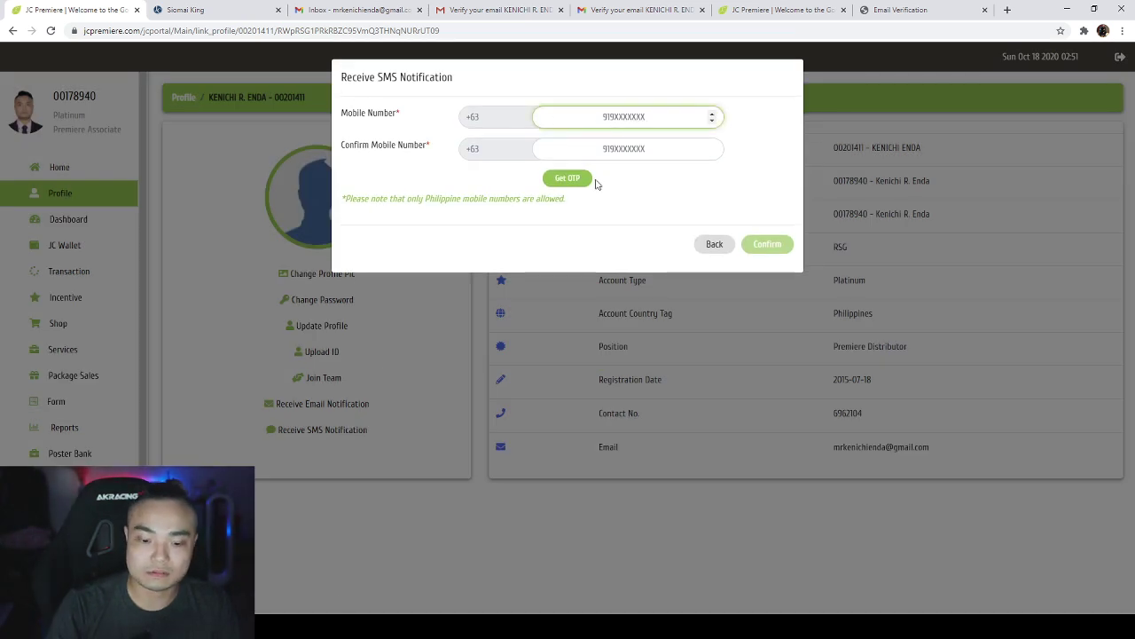
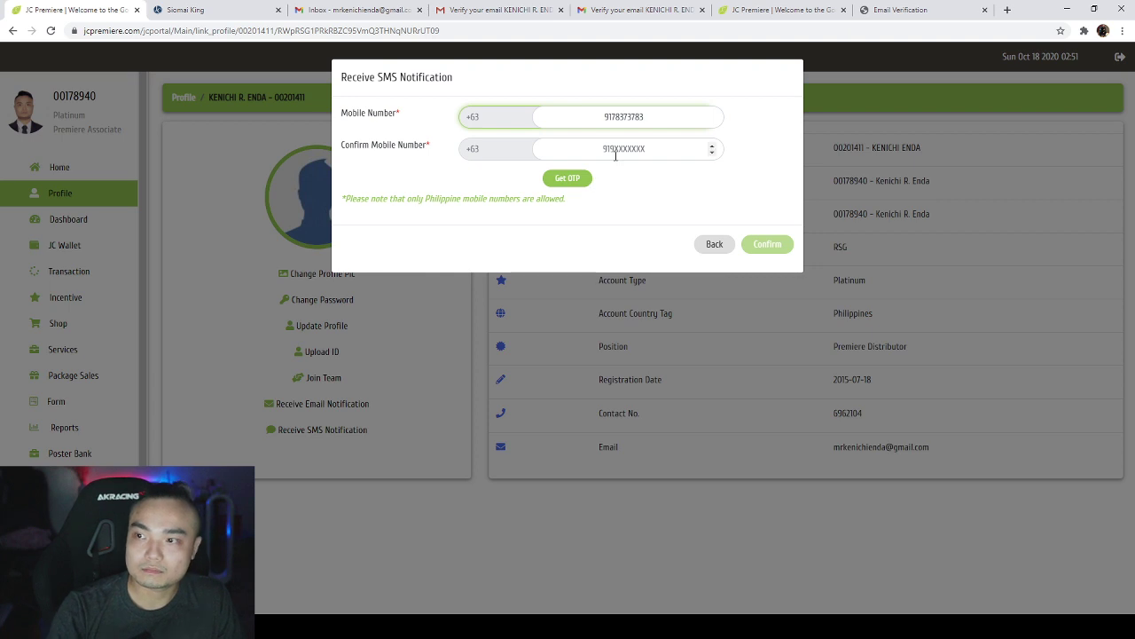
left_click(615, 152)
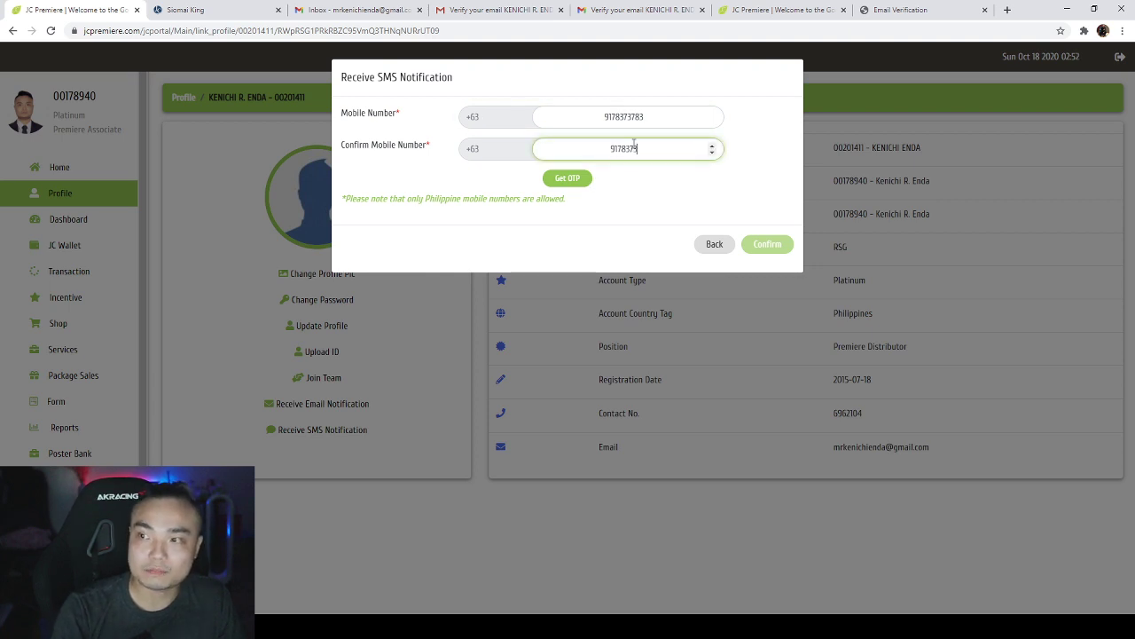
left_click(595, 193)
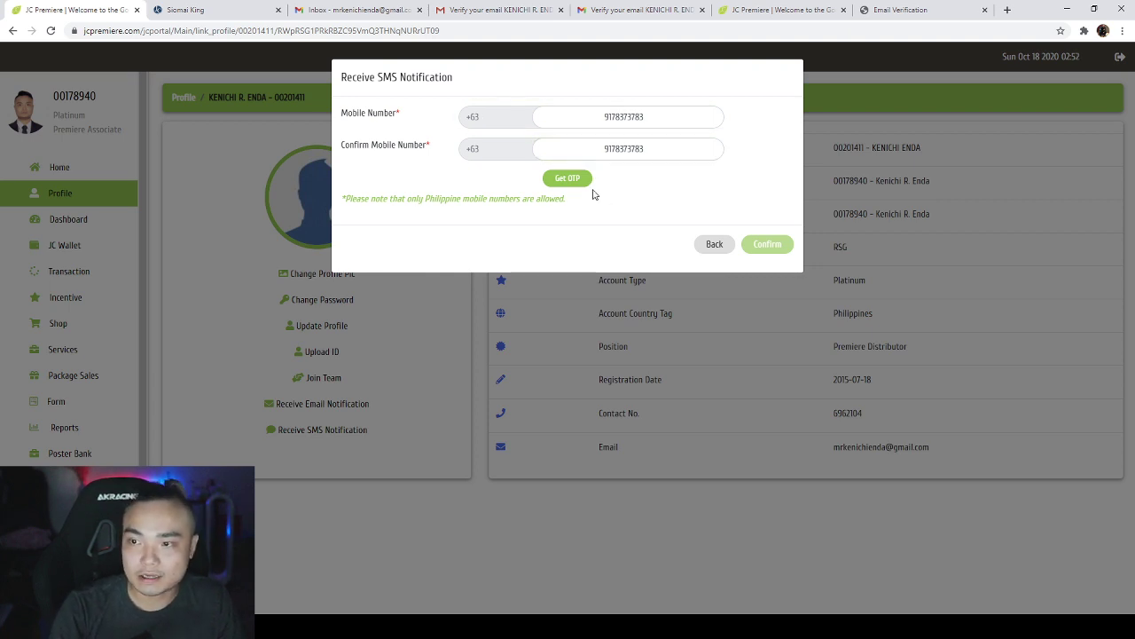
Request the one-time PIN by SMS and verify the mobile number with it
left_click(568, 182)
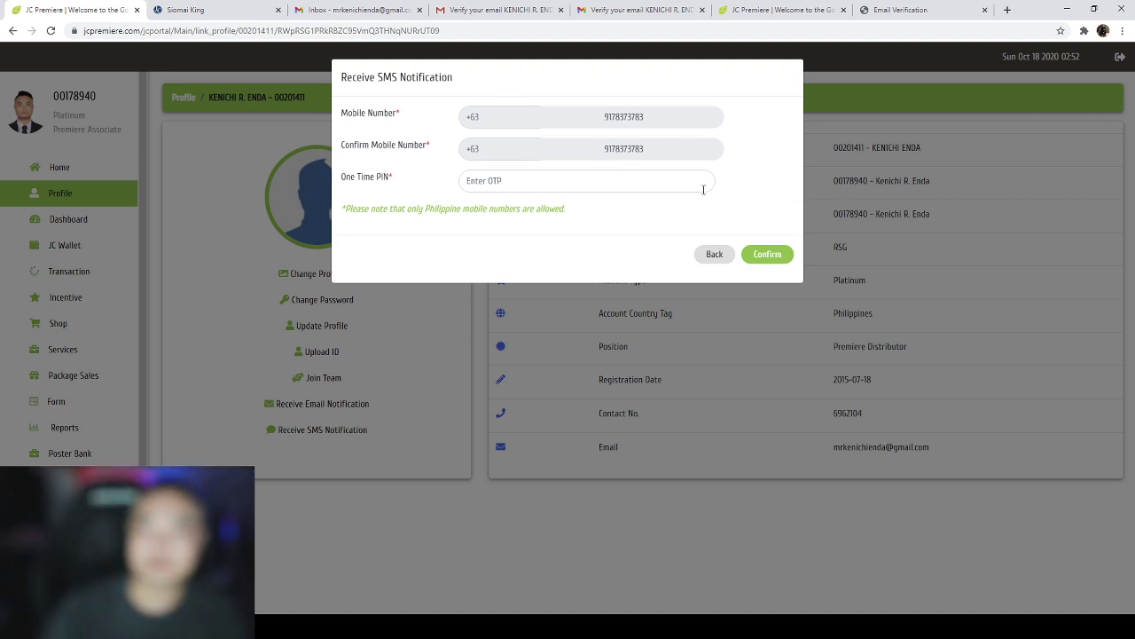
left_click(555, 188)
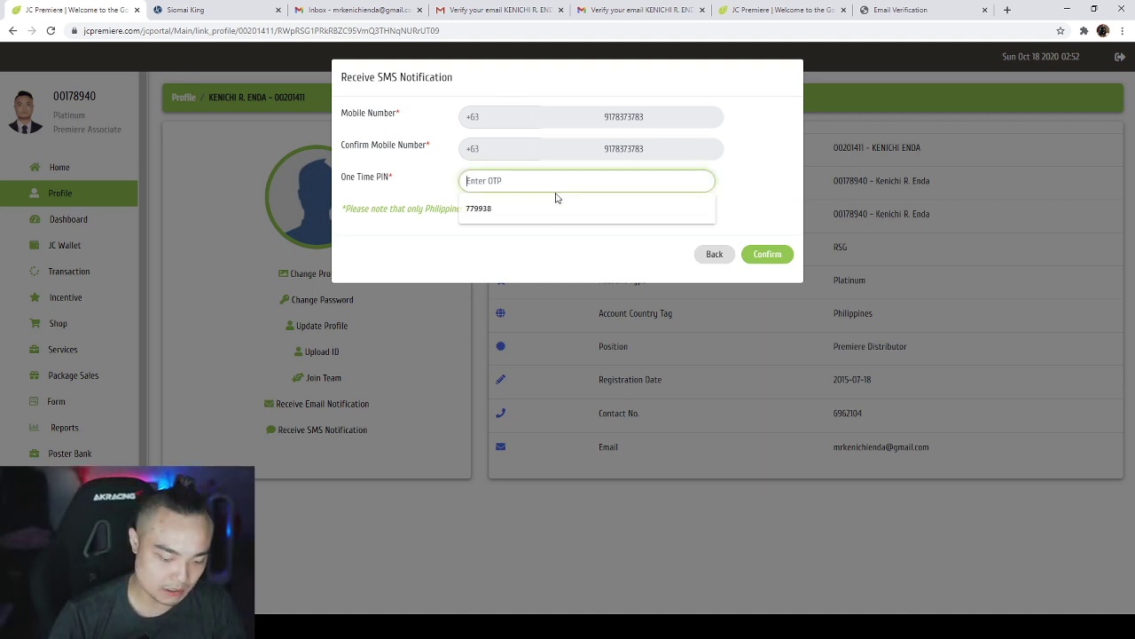
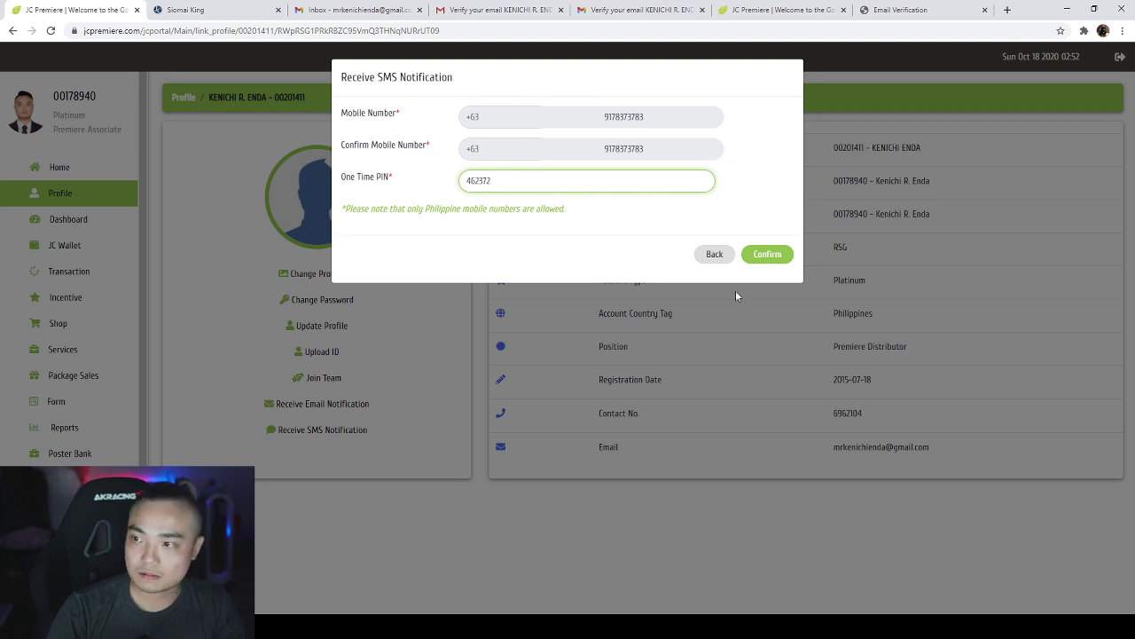
left_click(768, 254)
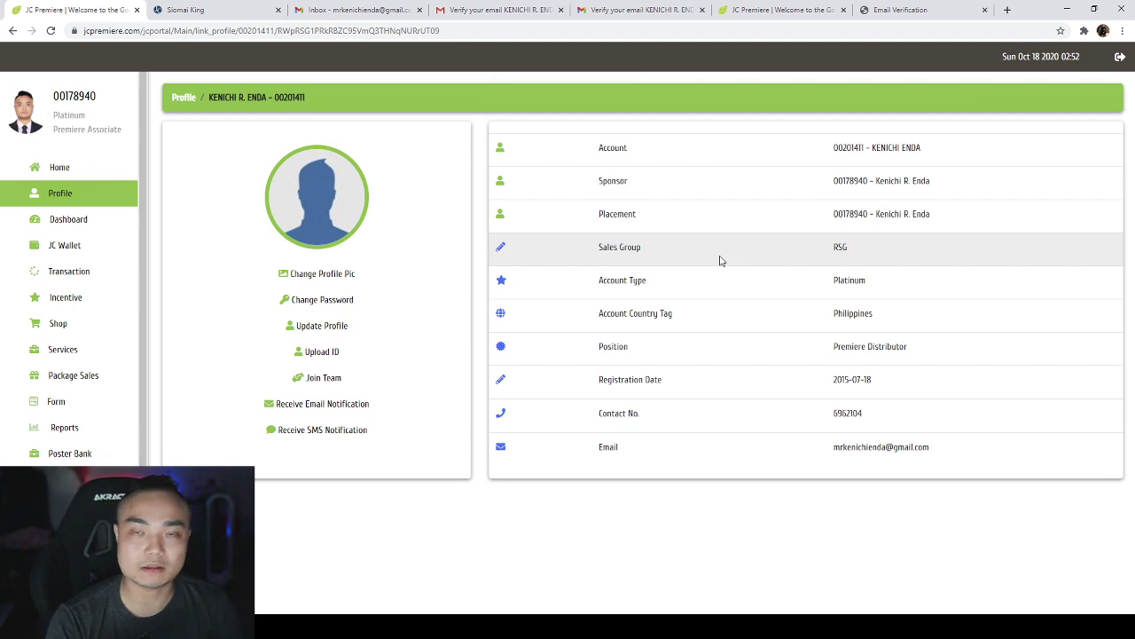
In the Siomai King shop, add Boy Bondat Pares with Chilli Sauce, Boy Bondat Regular Sisig and SK Express Pork Gyoza to the cart
left_click(234, 7)
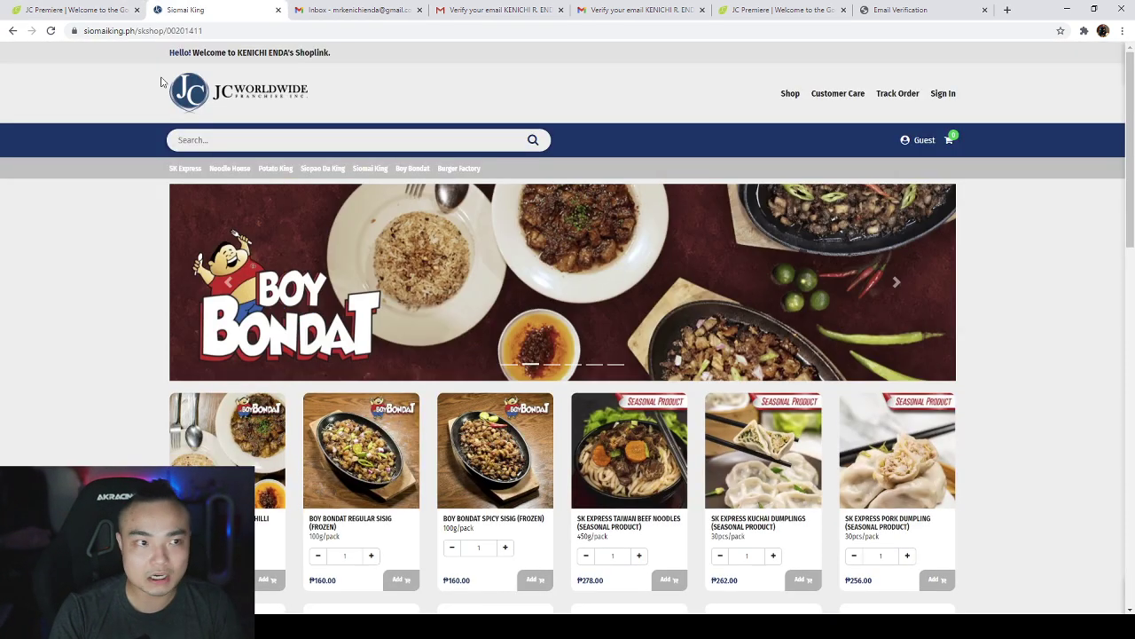
left_click_drag(174, 53, 291, 62)
left_click(305, 71)
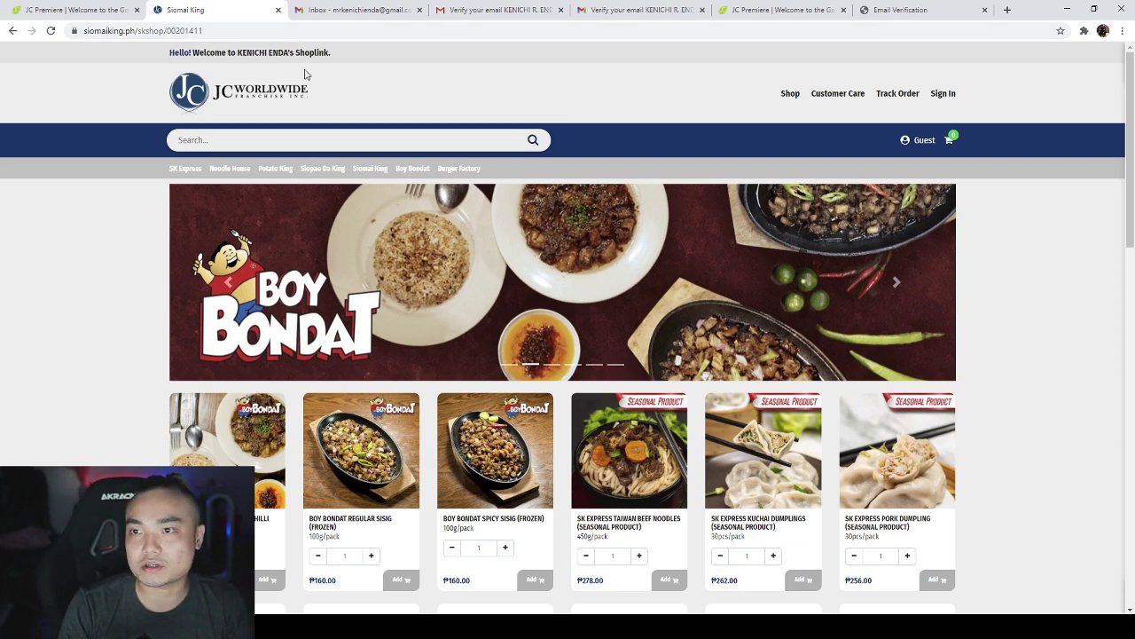
scroll(538, 305, "down", 2)
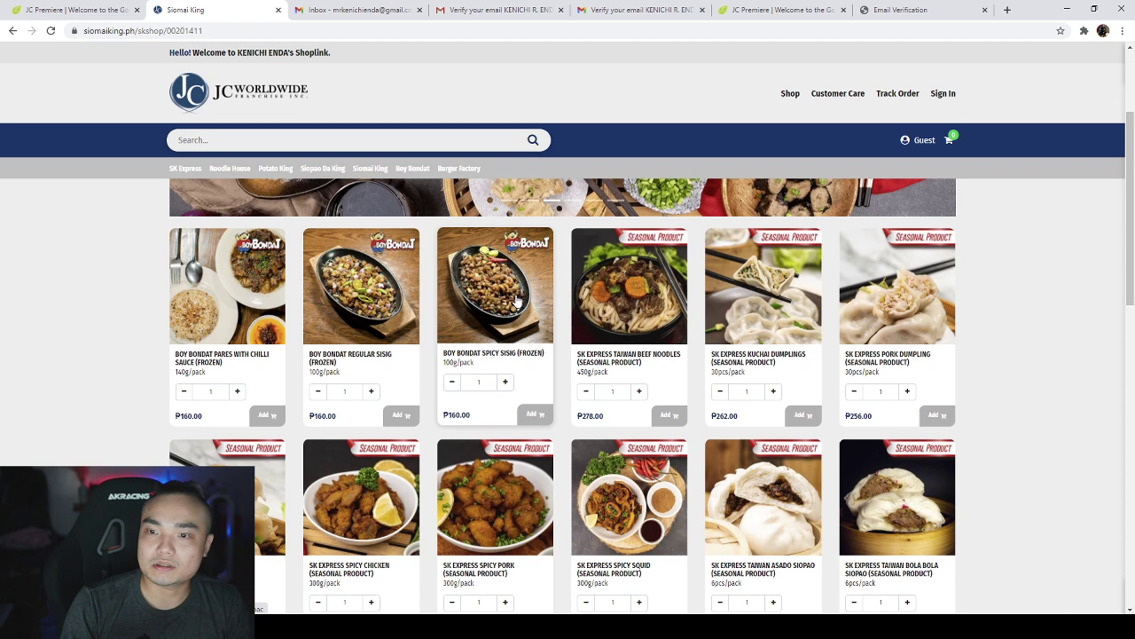
left_click(264, 416)
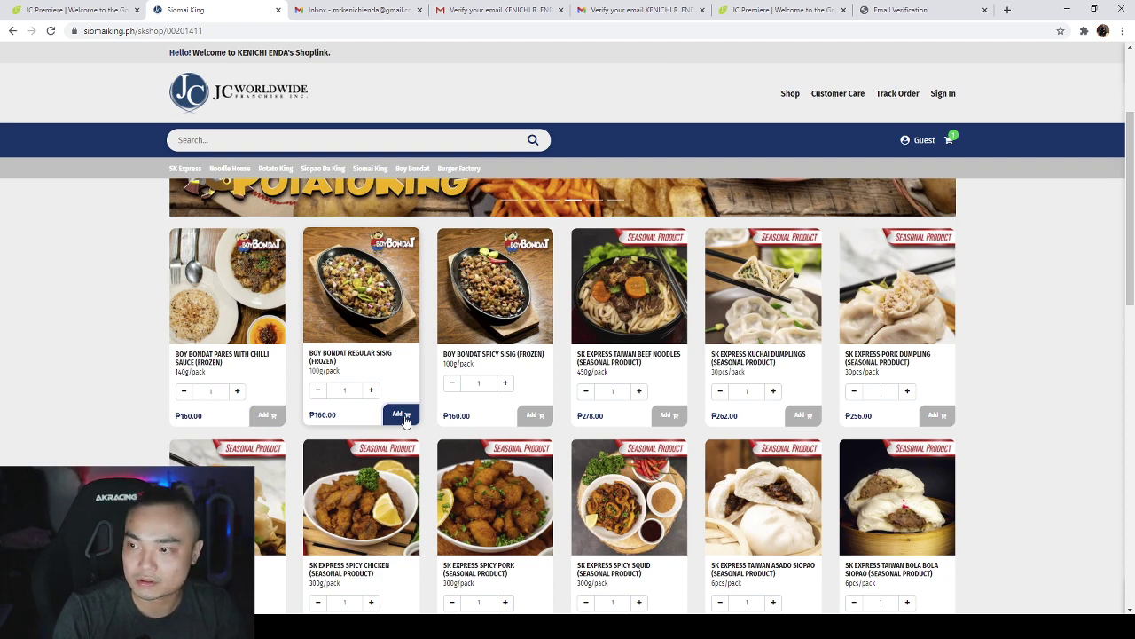
left_click(402, 415)
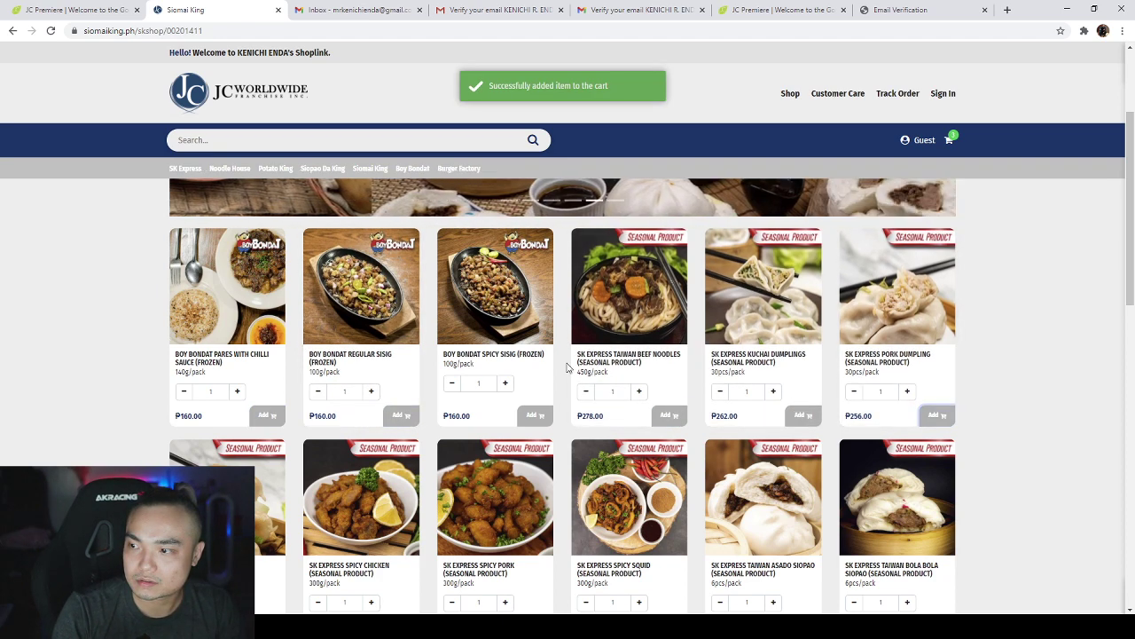
scroll(568, 367, "down", 2)
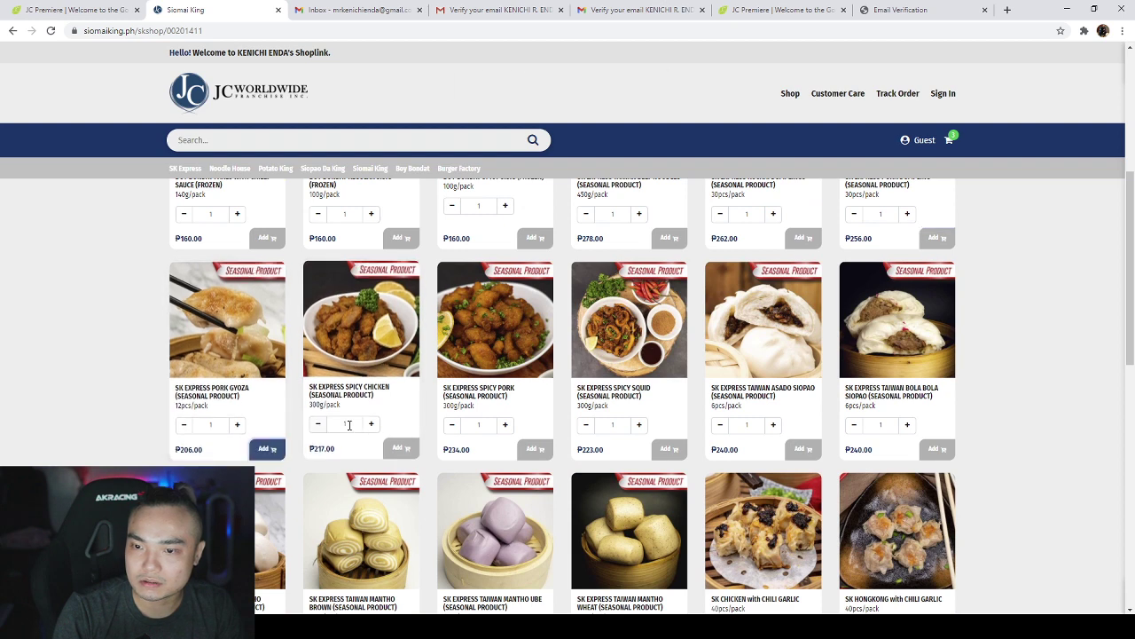
left_click(796, 449)
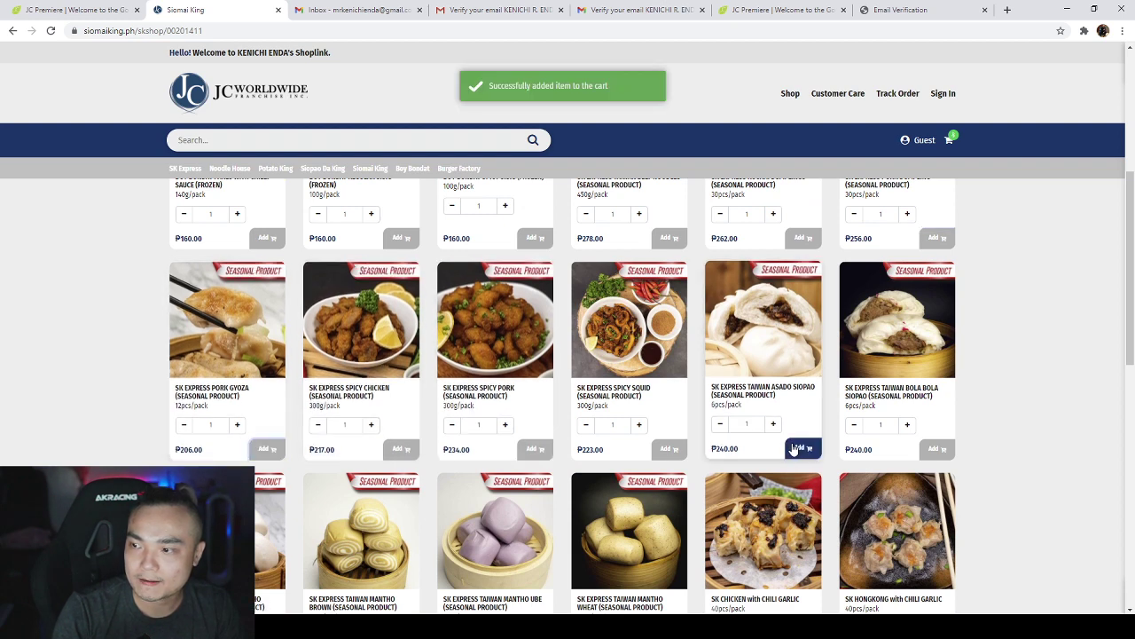
scroll(621, 461, "down", 2)
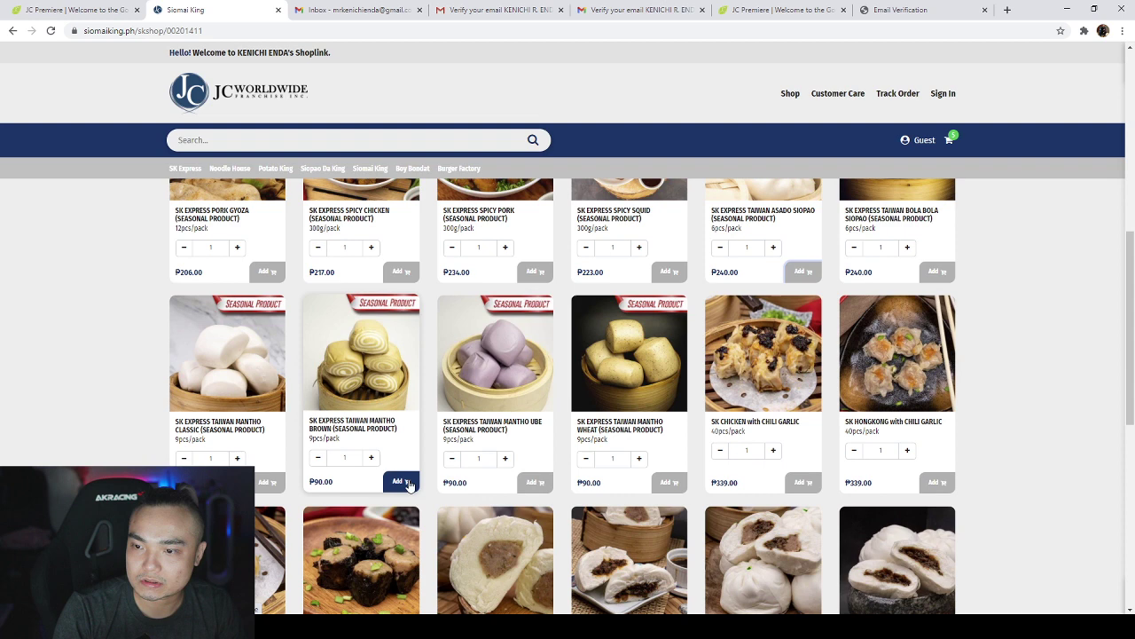
Add two packs each of Mantho Brown and Mantho Ube, plus one SK Chicken with Chili Garlic
left_click(370, 458)
left_click(398, 482)
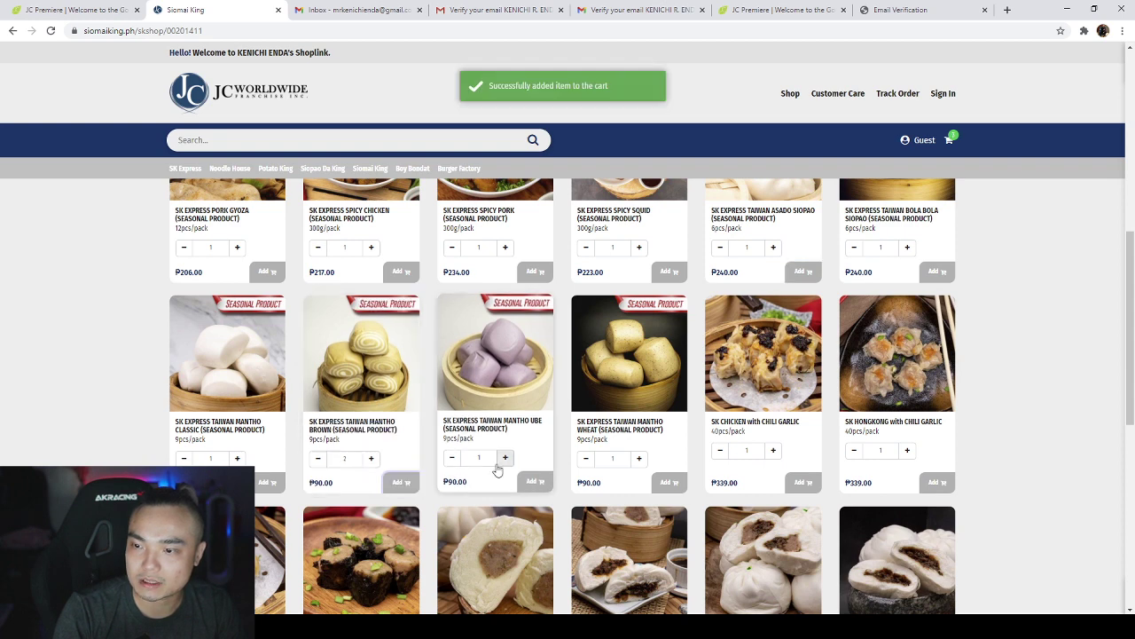
left_click(504, 458)
left_click(533, 482)
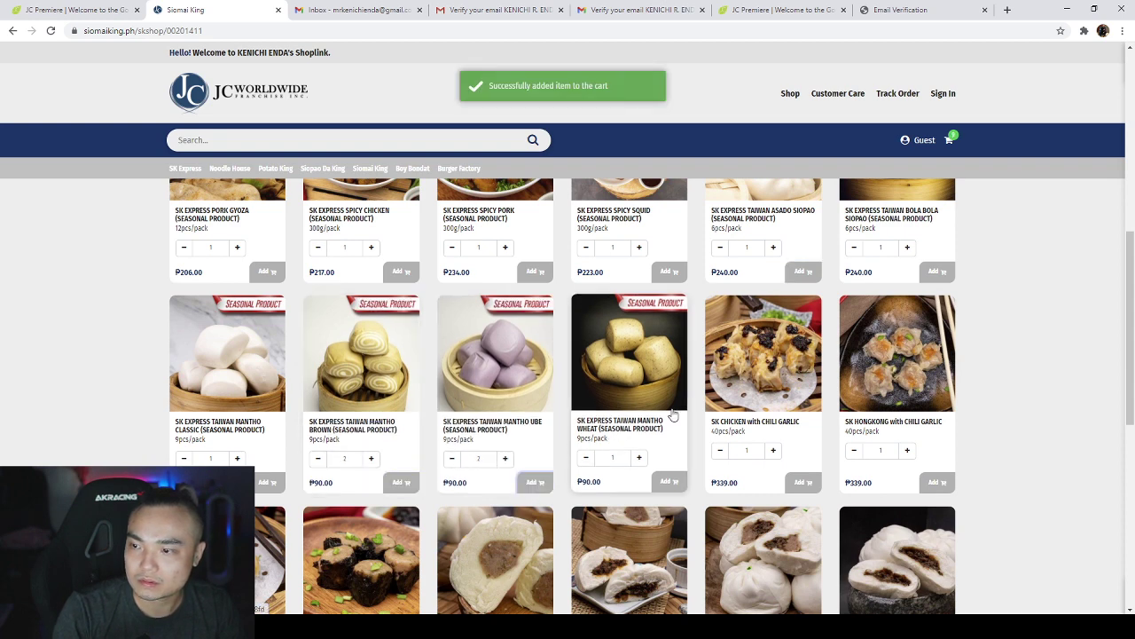
scroll(672, 415, "down", 3)
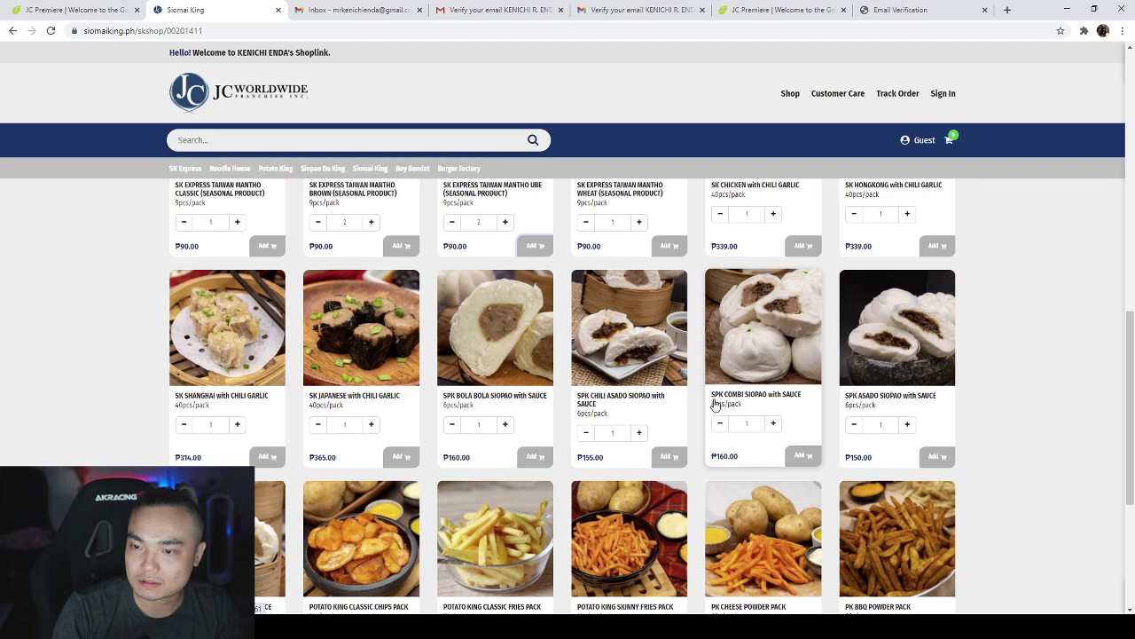
scroll(685, 404, "down", 2)
scroll(685, 404, "up", 3)
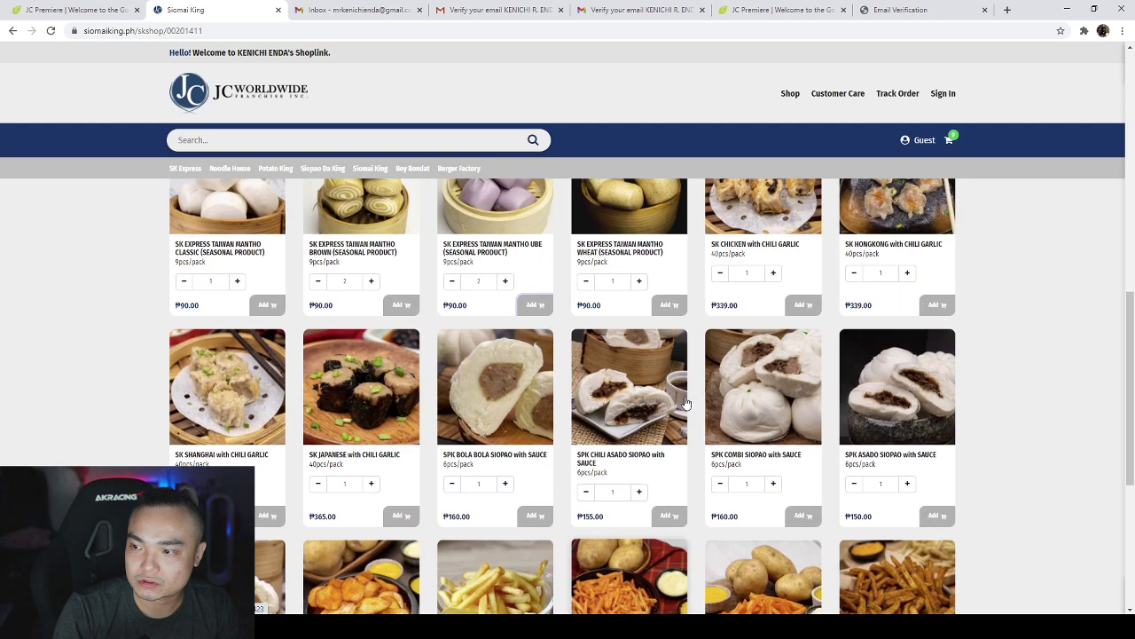
scroll(685, 404, "up", 1)
scroll(686, 404, "up", 1)
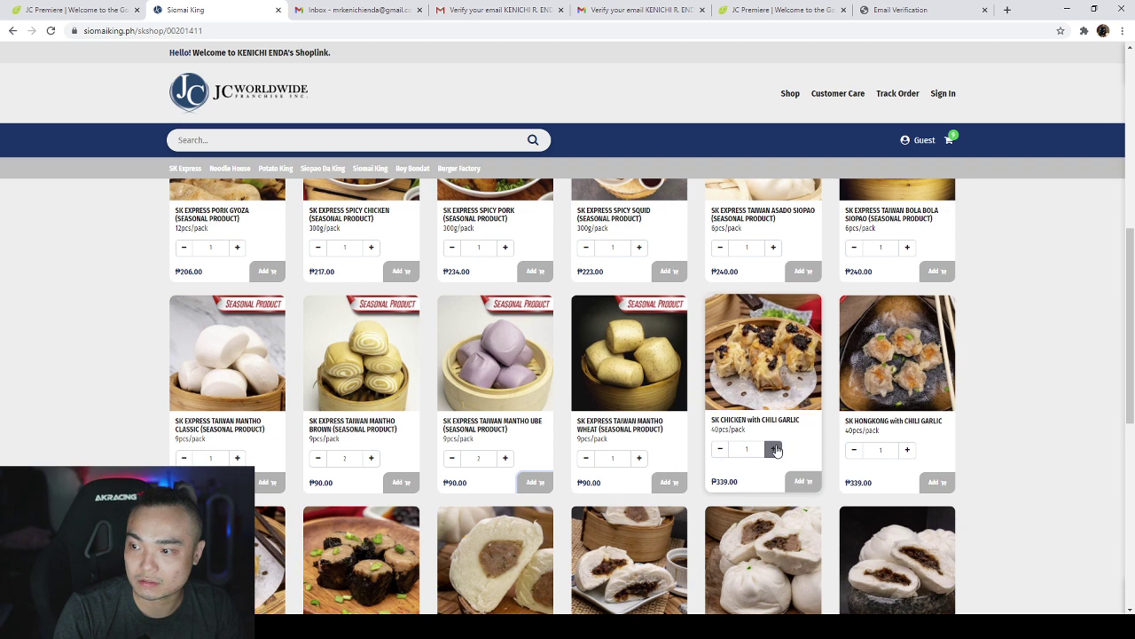
left_click(772, 449)
left_click(720, 449)
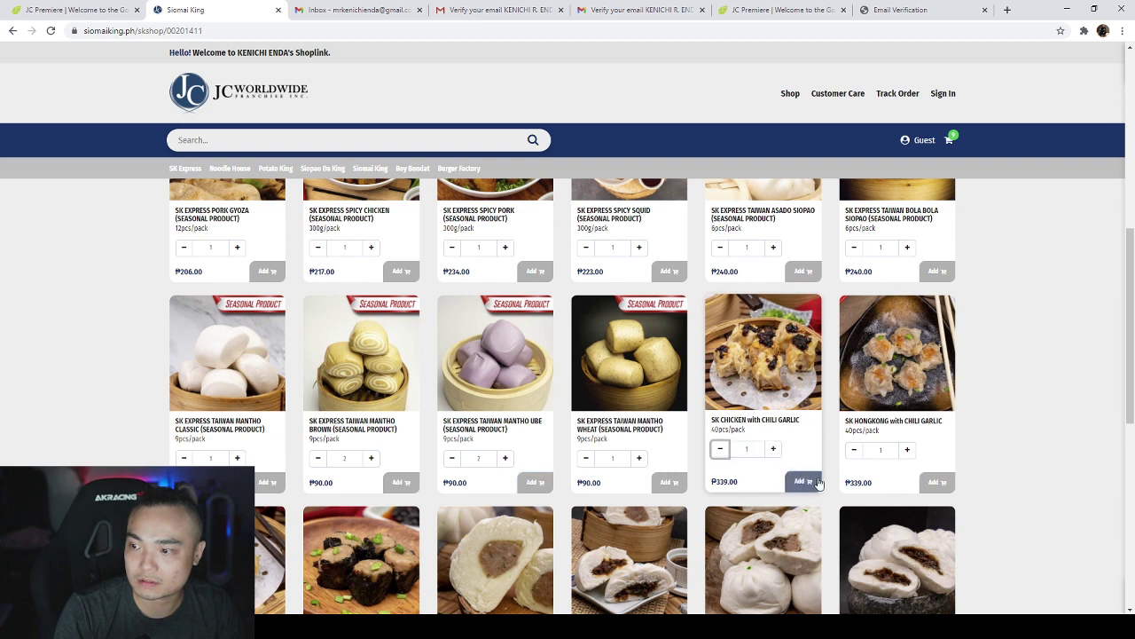
left_click(803, 481)
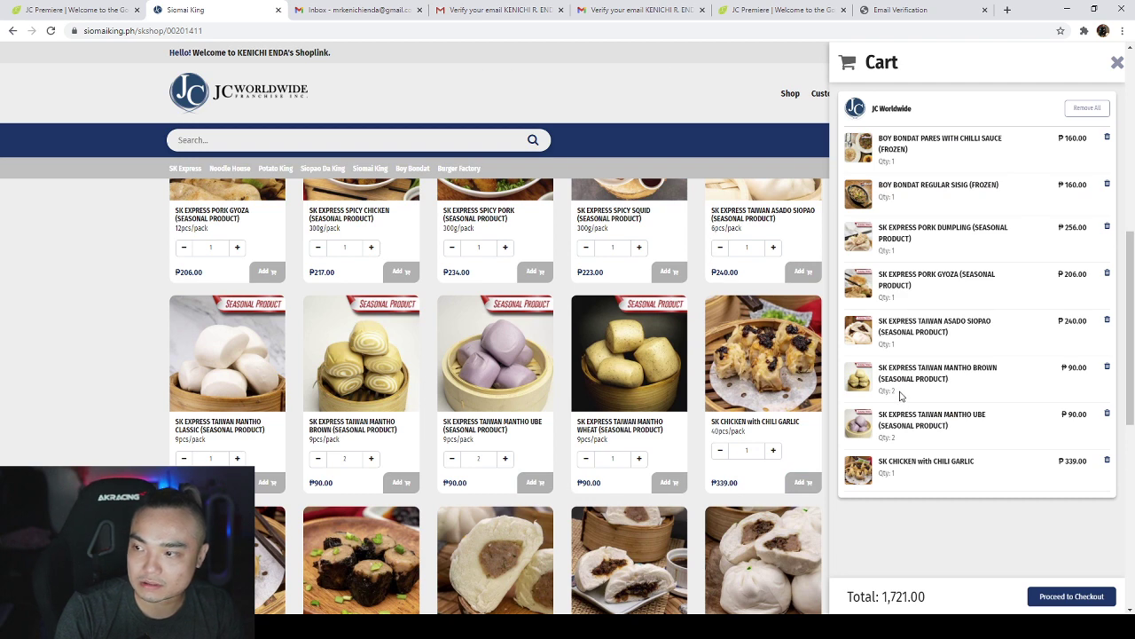
Go to checkout and highlight the referral code number on the checkout page
left_click(1070, 596)
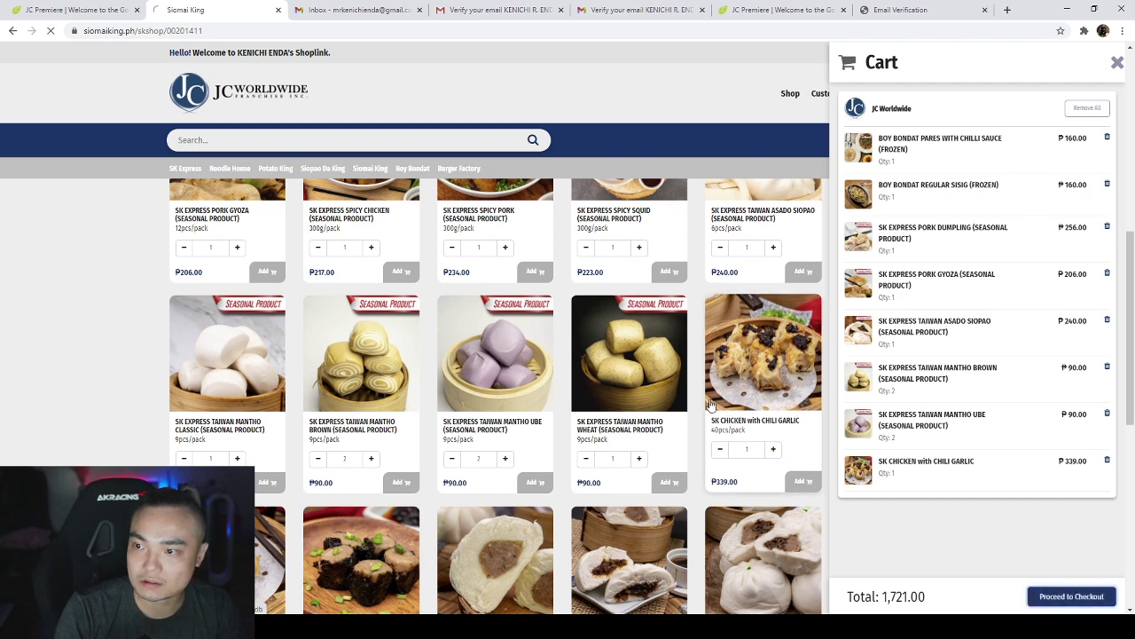
scroll(473, 401, "down", 5)
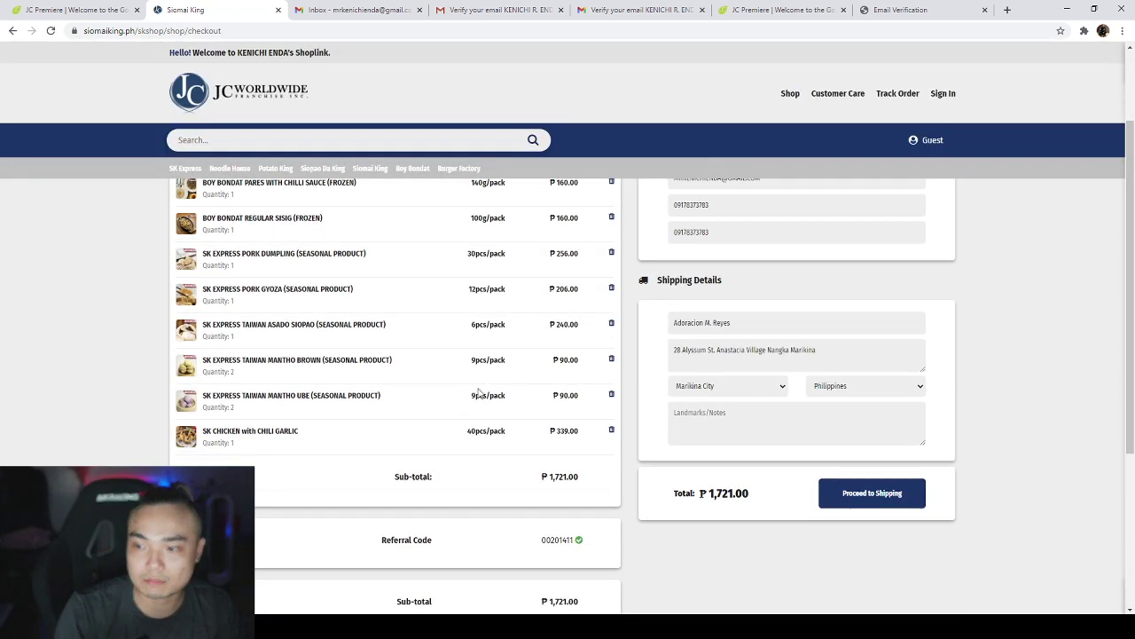
left_click_drag(381, 361, 601, 369)
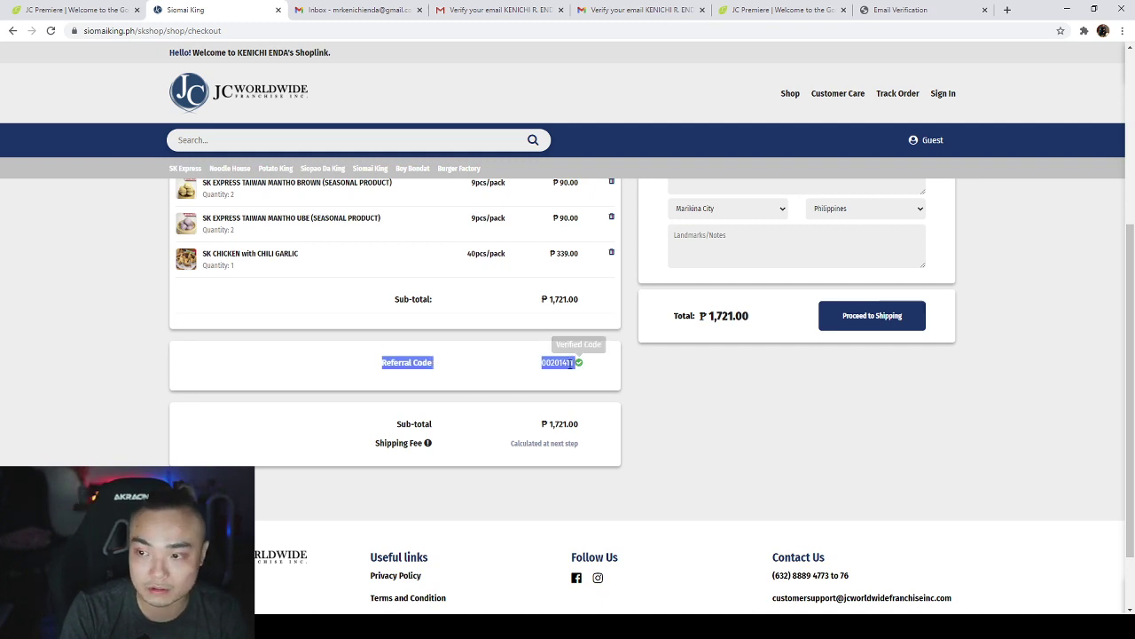
left_click(566, 374)
double_click(559, 363)
left_click(551, 364)
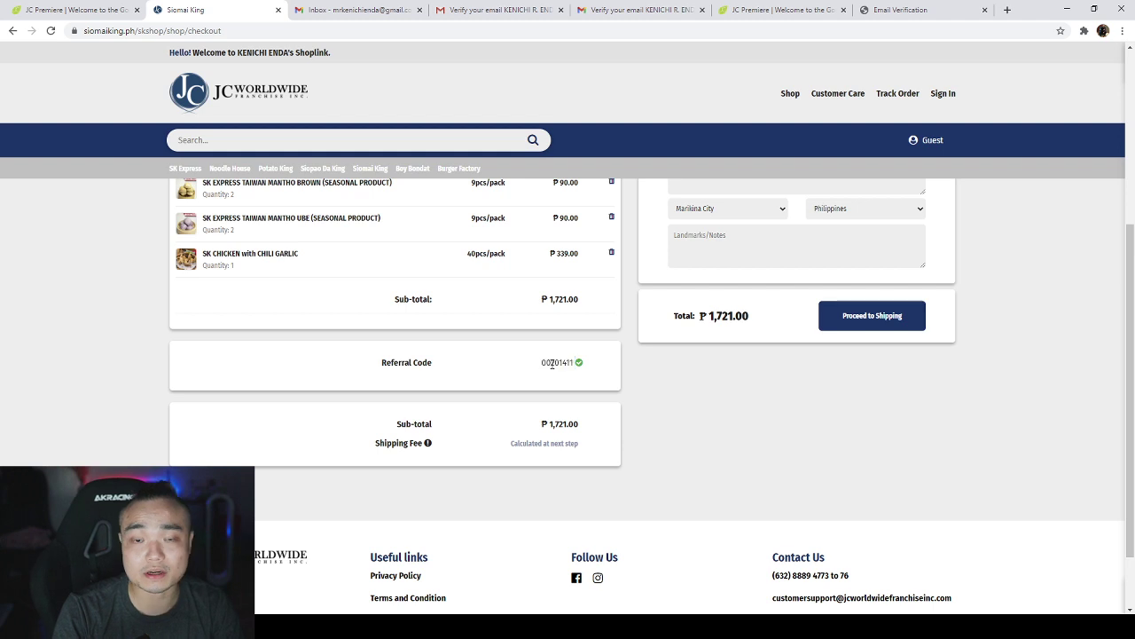
double_click(551, 364)
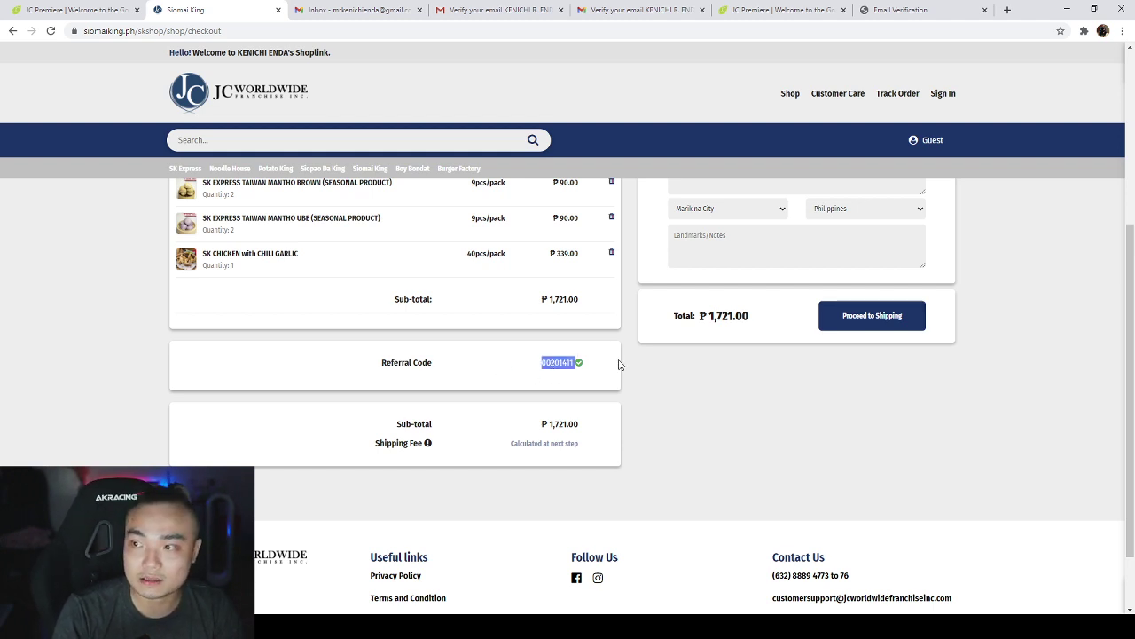
scroll(677, 319, "up", 2)
scroll(769, 320, "up", 2)
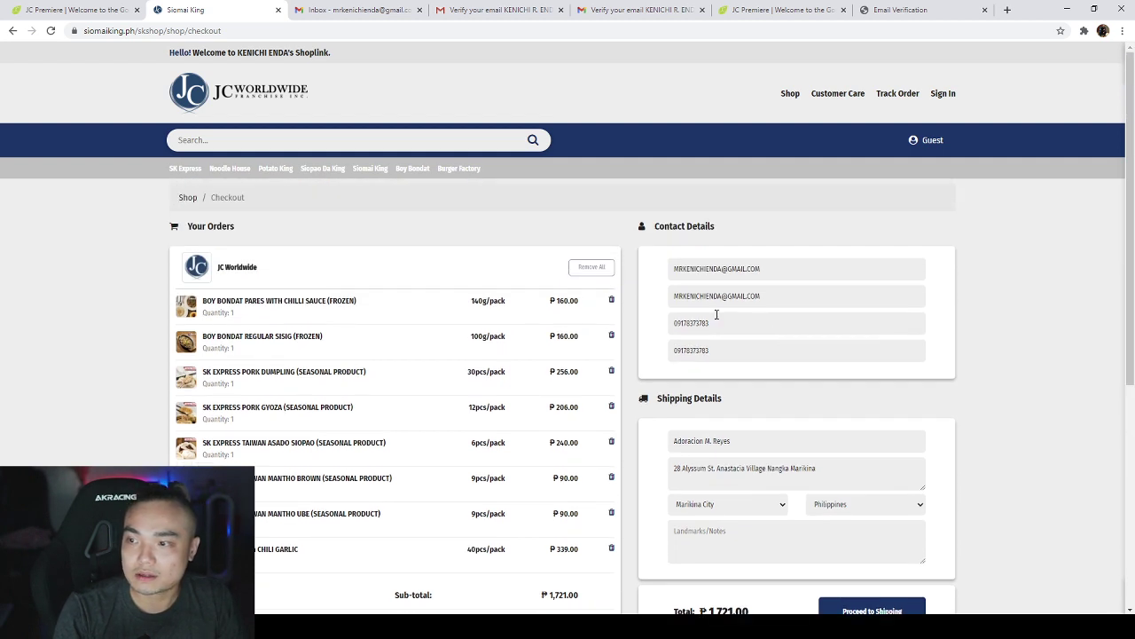
Replace the shipping recipient name and street address with the customer's details
double_click(687, 324)
left_click_drag(736, 441, 621, 444)
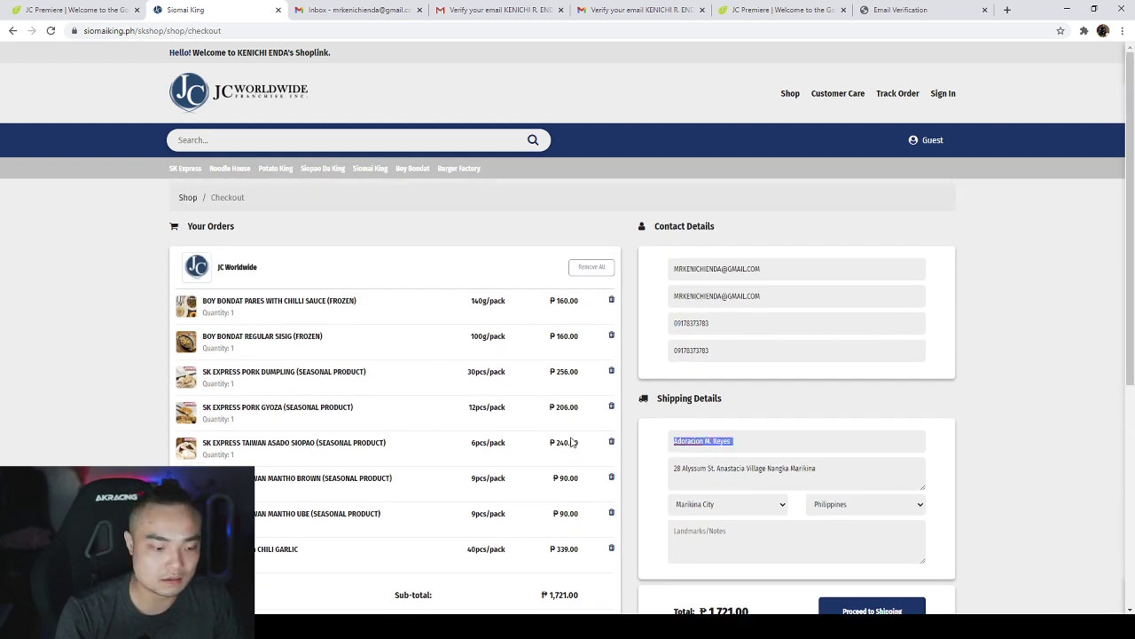
type("Ke")
key("BackSpace")
type("aren")
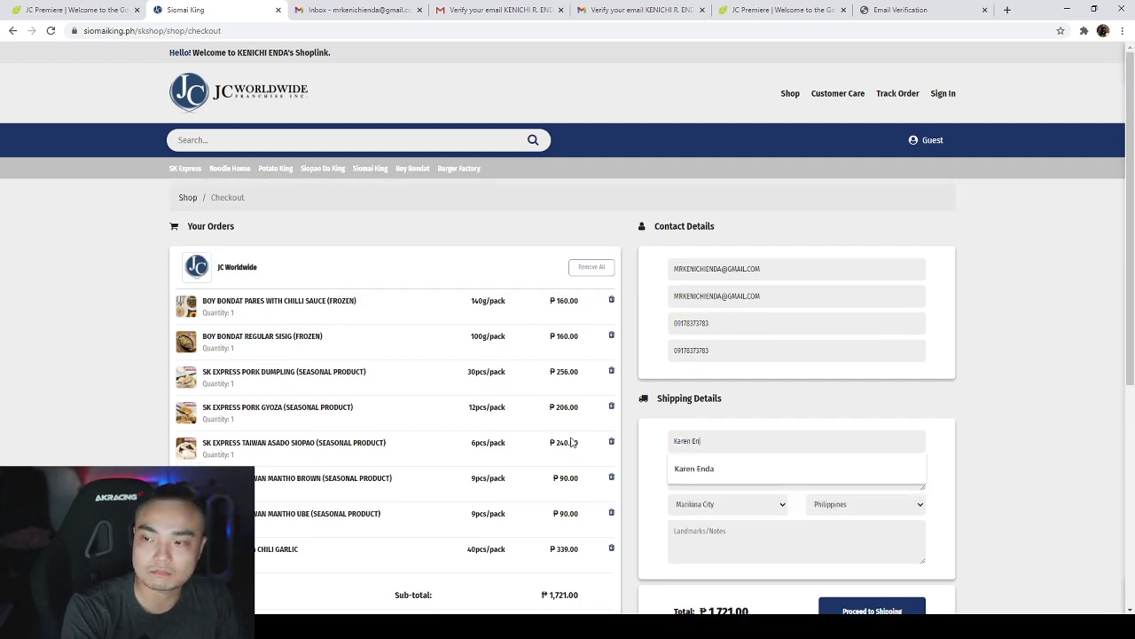
type(" En")
key("Down")
key("Return")
key("Tab")
key("ctrl+a")
type("48")
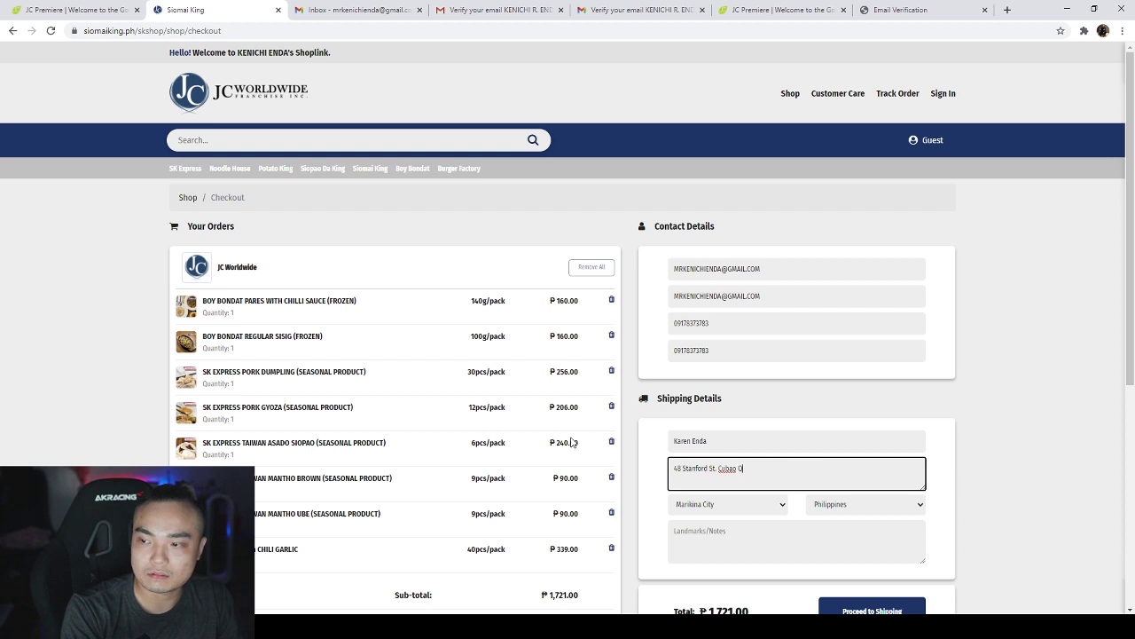
left_click(572, 442)
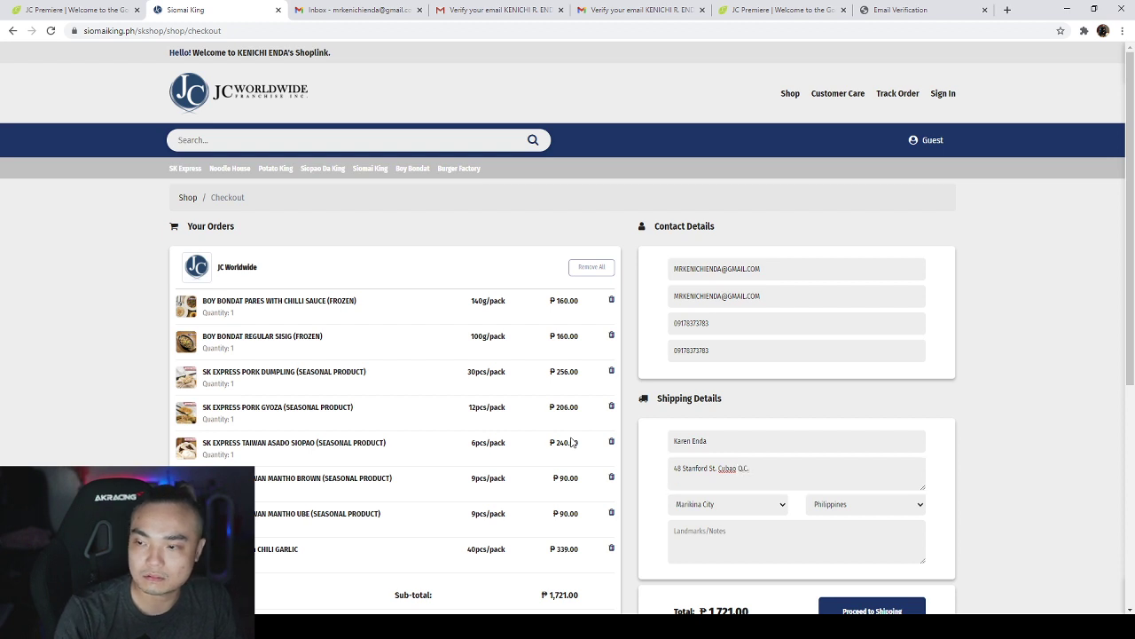
Set the delivery city to Manila City, continue to shipping, and submit the order
left_click(738, 506)
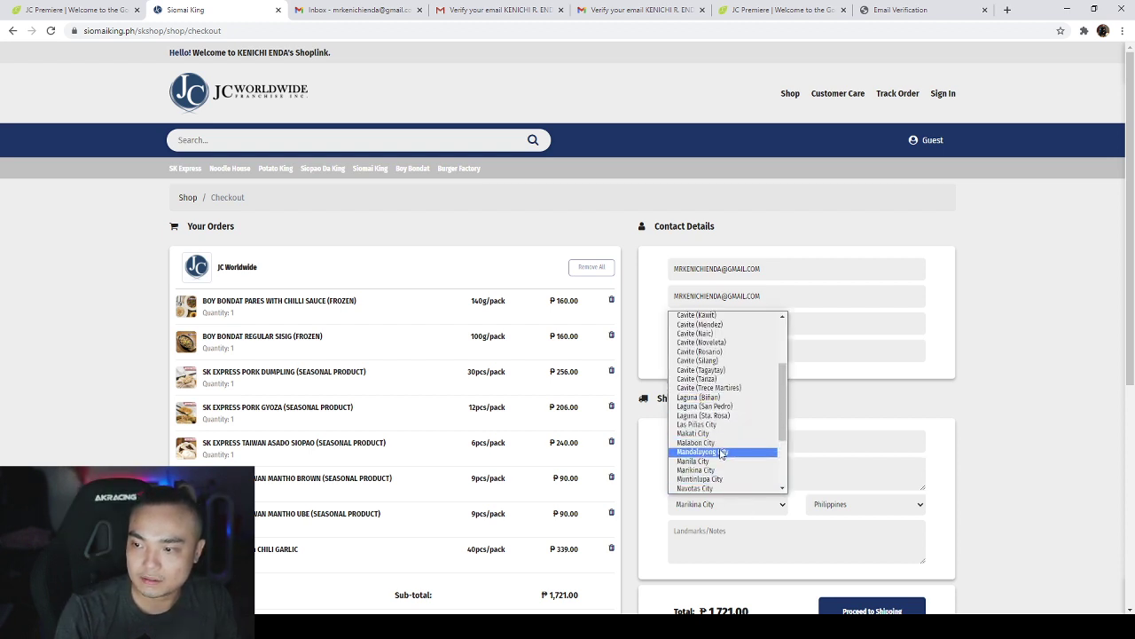
left_click(720, 461)
left_click(755, 527)
scroll(849, 471, "down", 2)
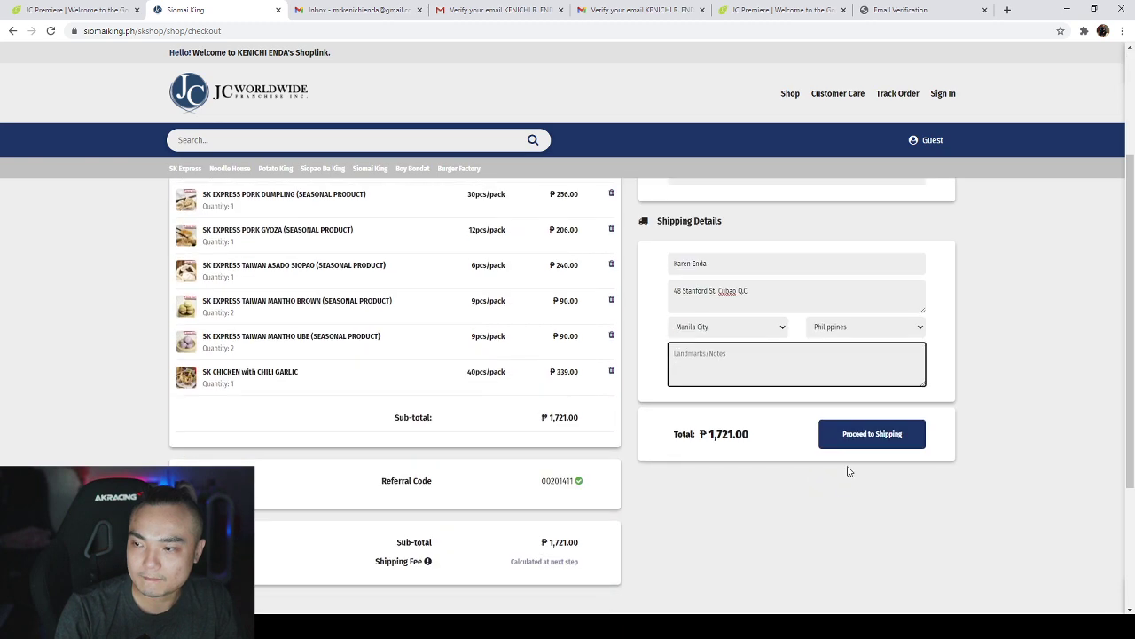
left_click(857, 435)
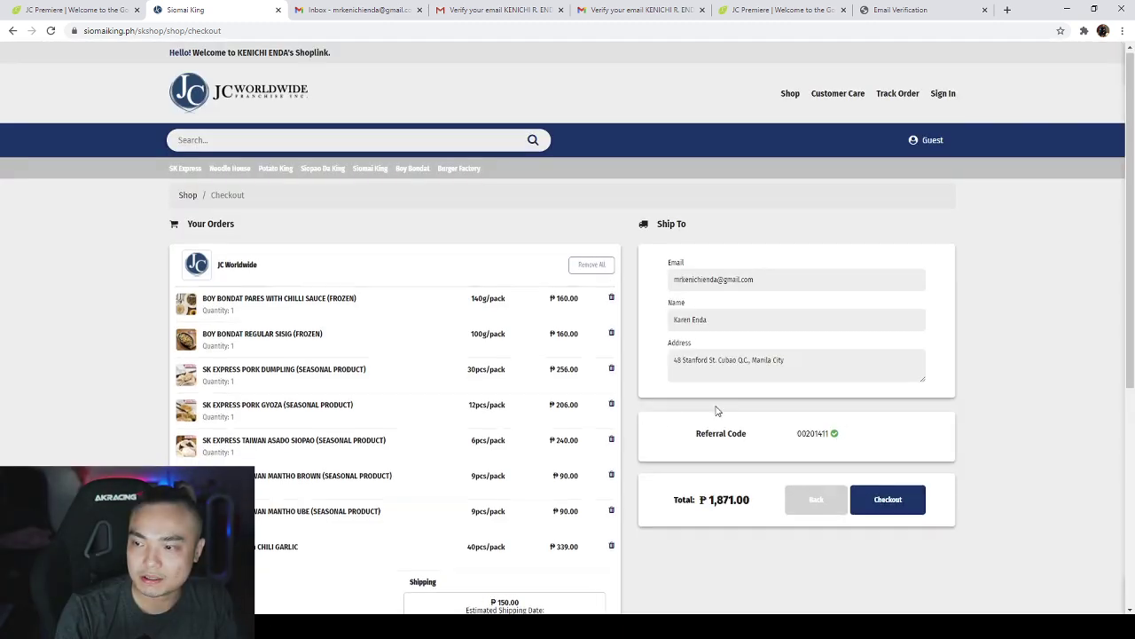
scroll(716, 410, "down", 3)
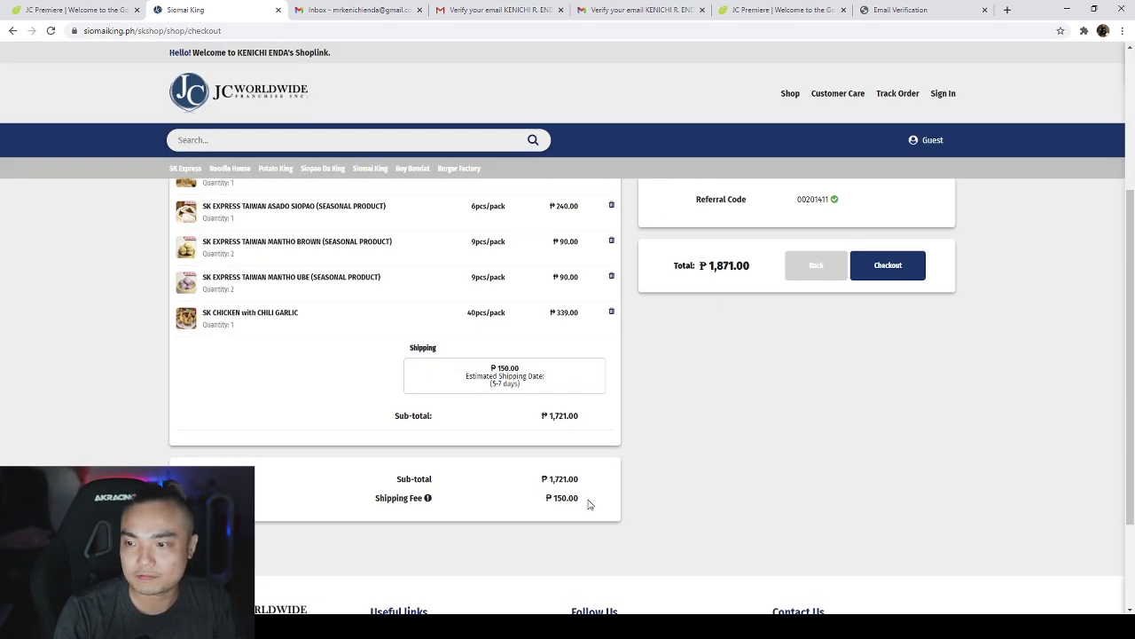
scroll(575, 440, "up", 2)
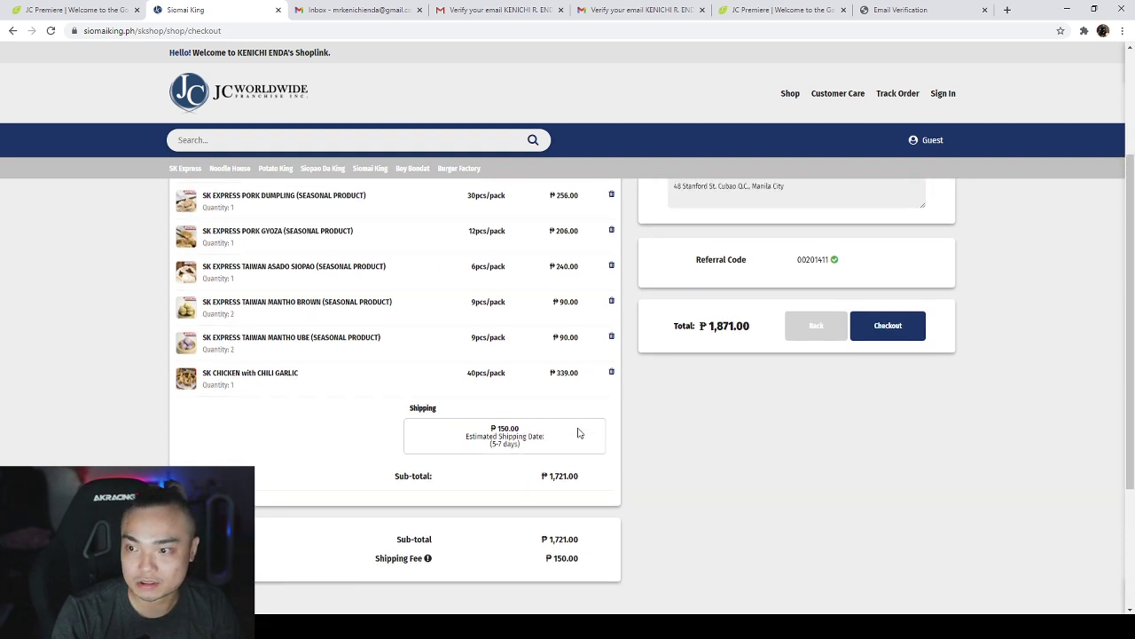
scroll(576, 420, "down", 1)
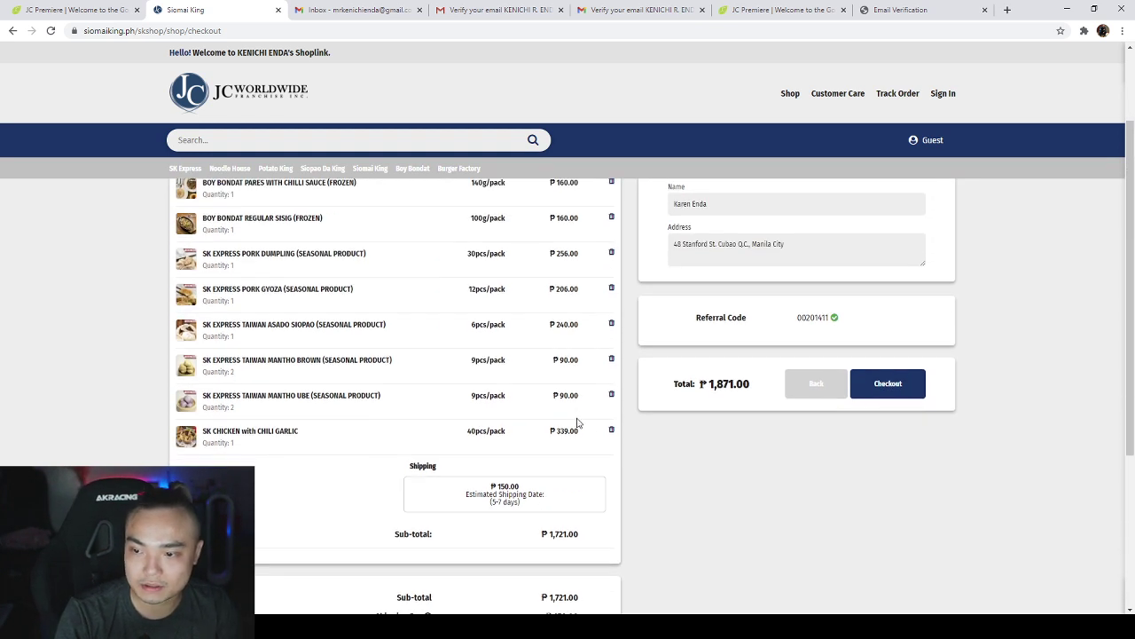
scroll(587, 424, "down", 1)
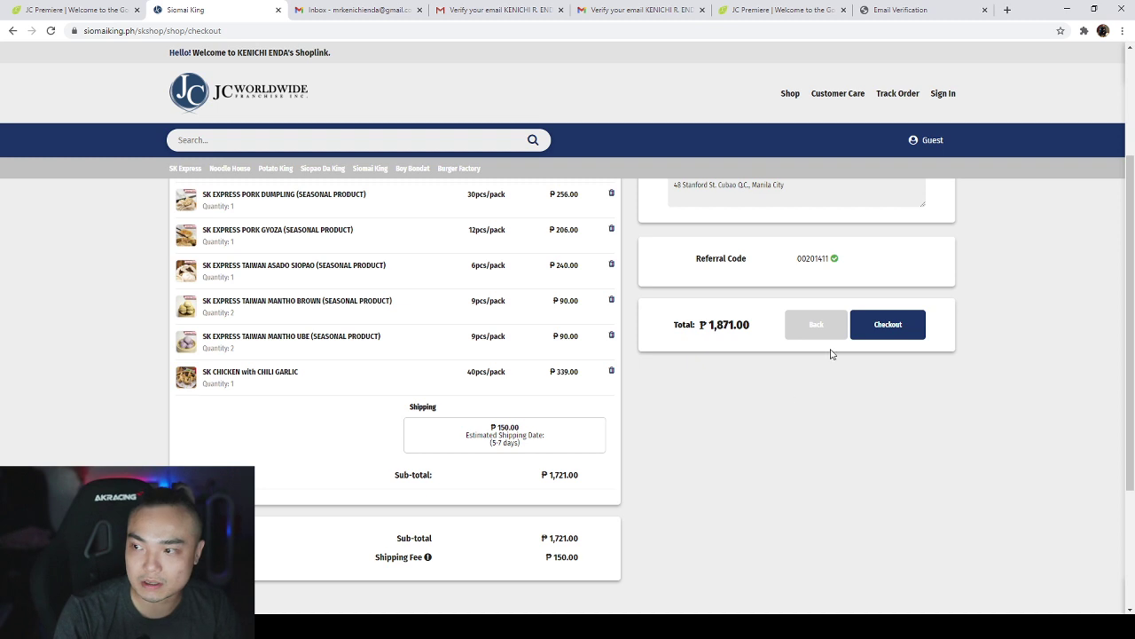
left_click(884, 323)
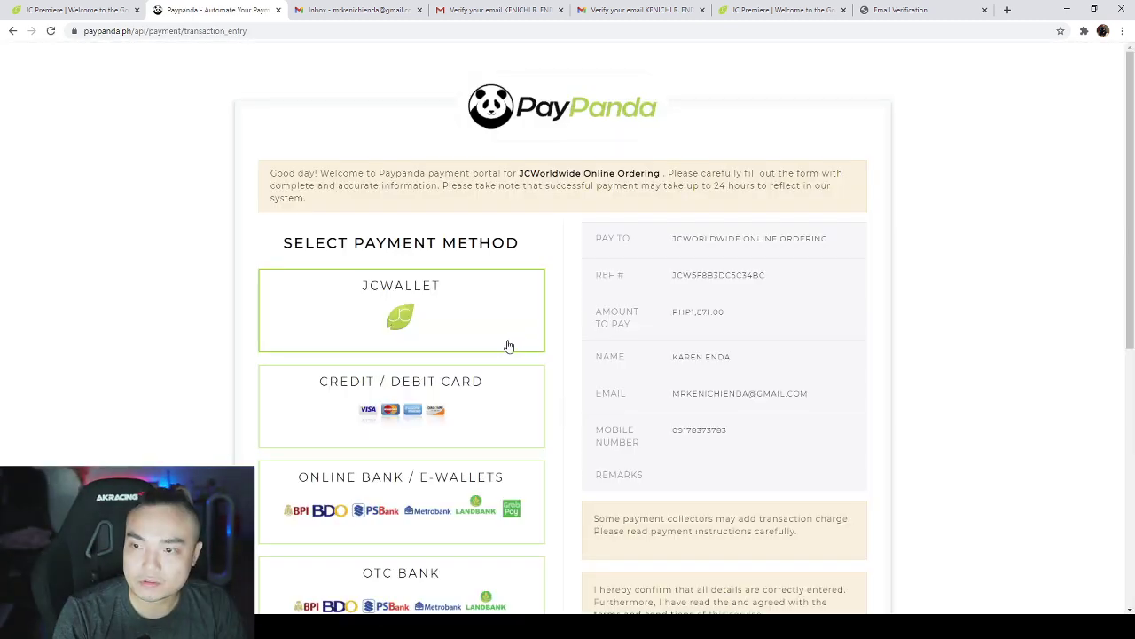
On PayPanda, choose GCash under Mobile Payments, agree to the terms and proceed
scroll(442, 299, "down", 2)
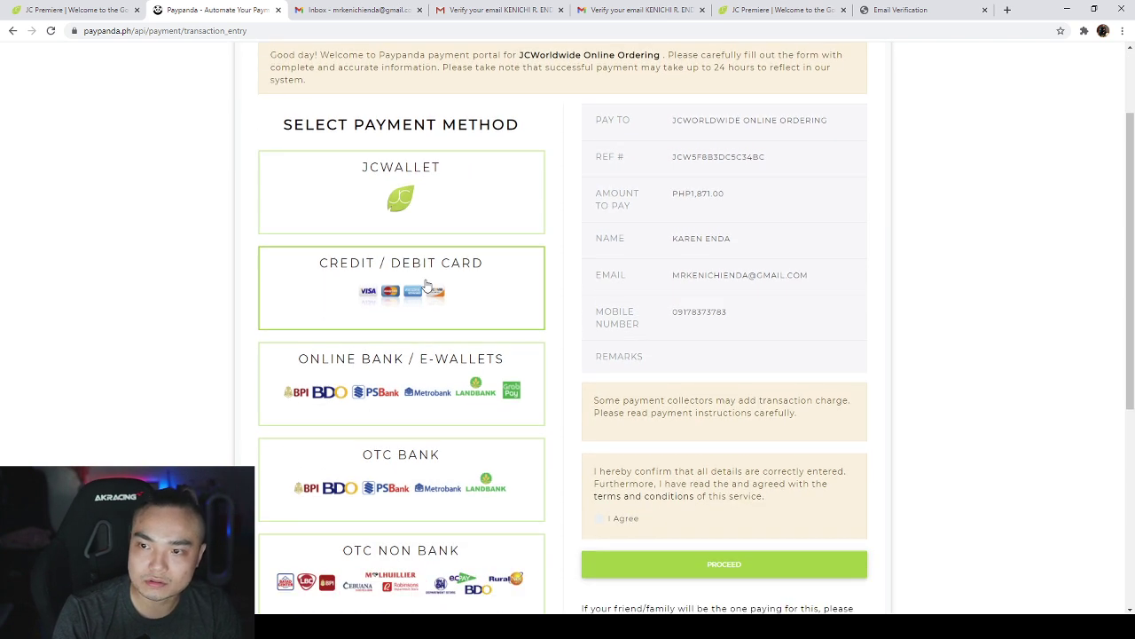
scroll(437, 372, "down", 4)
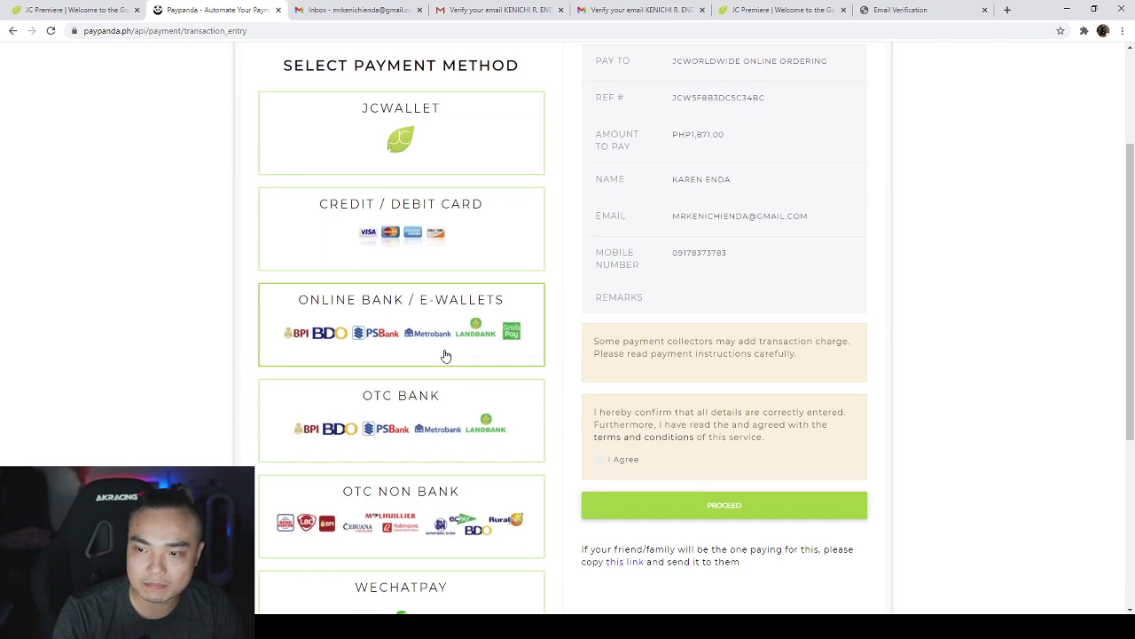
scroll(452, 349, "down", 2)
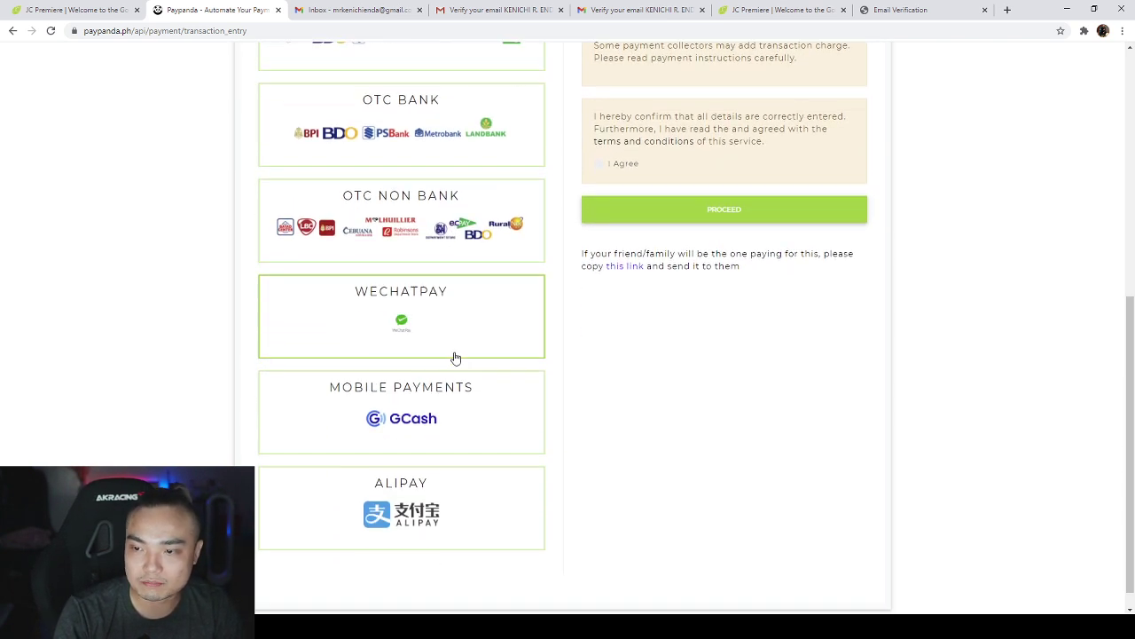
scroll(461, 401, "up", 1)
scroll(471, 387, "up", 7)
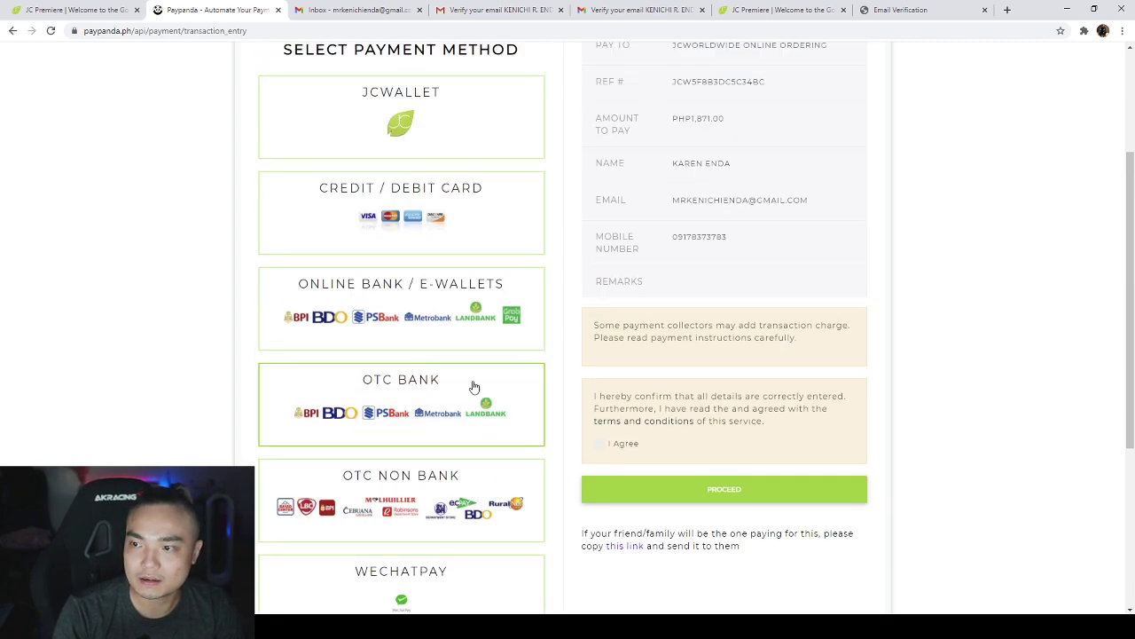
scroll(467, 373, "down", 6)
scroll(442, 408, "down", 2)
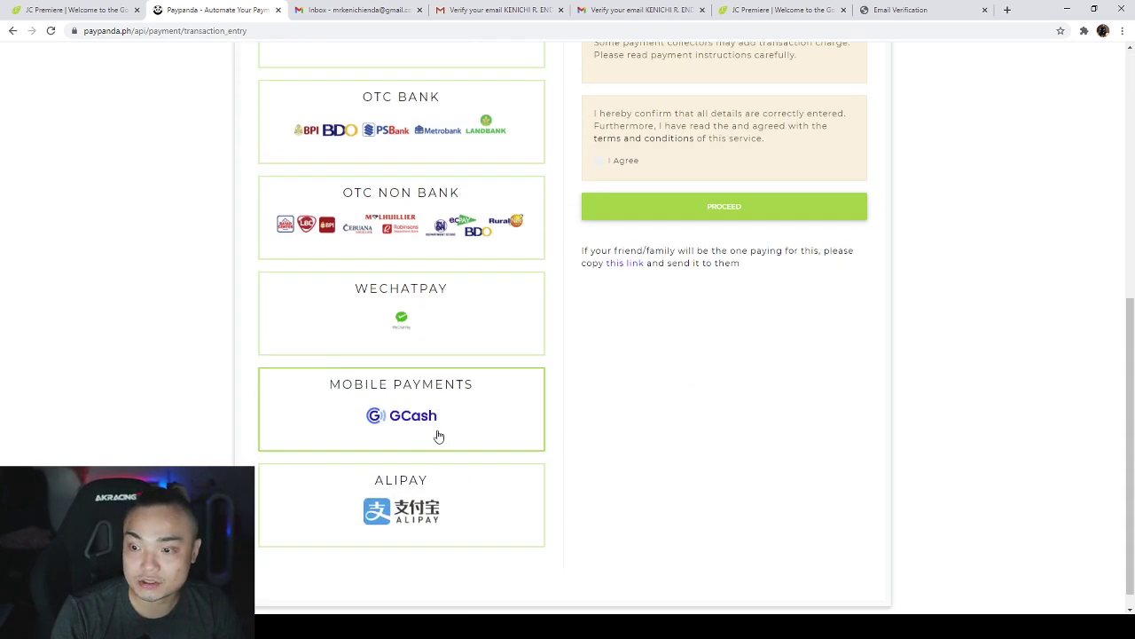
left_click(414, 386)
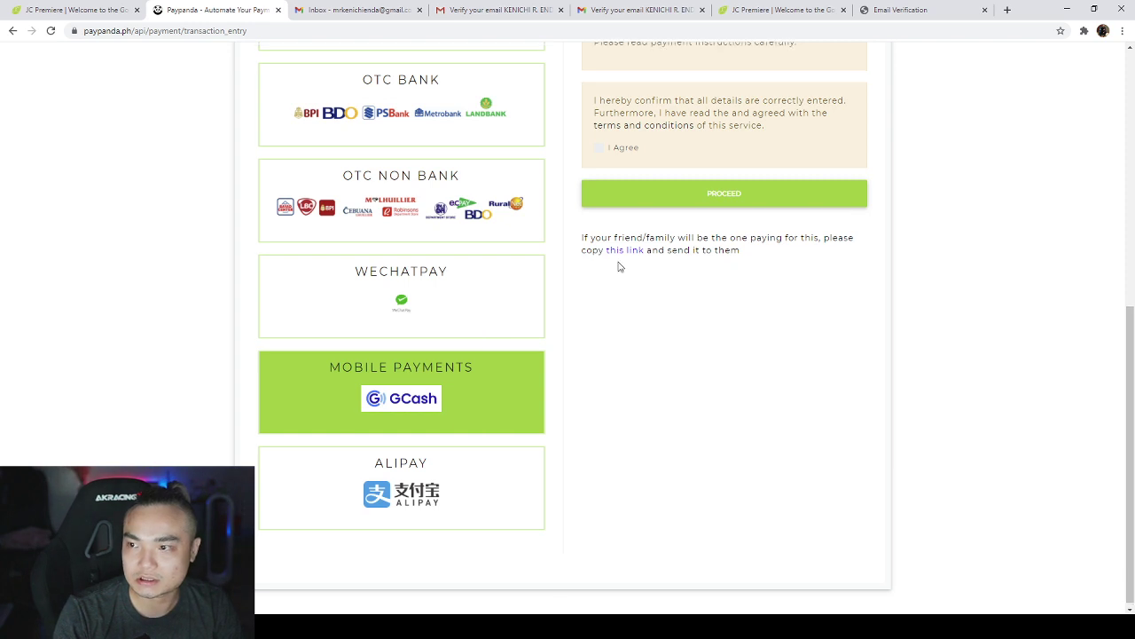
scroll(618, 266, "up", 2)
left_click(598, 321)
scroll(638, 346, "up", 3)
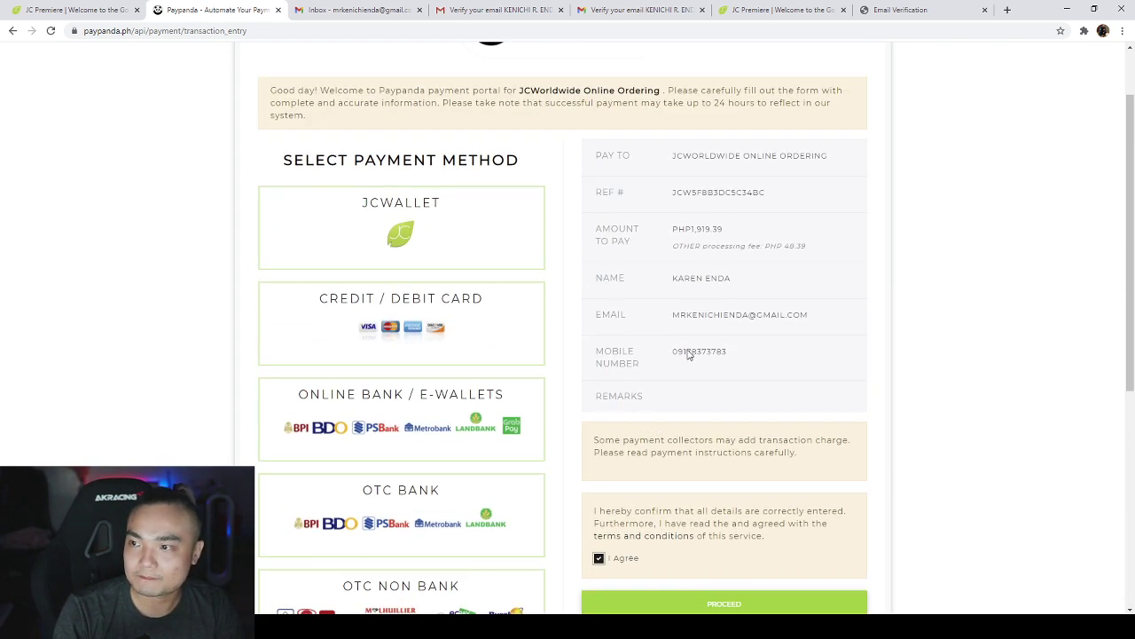
scroll(707, 367, "down", 2)
left_click(730, 424)
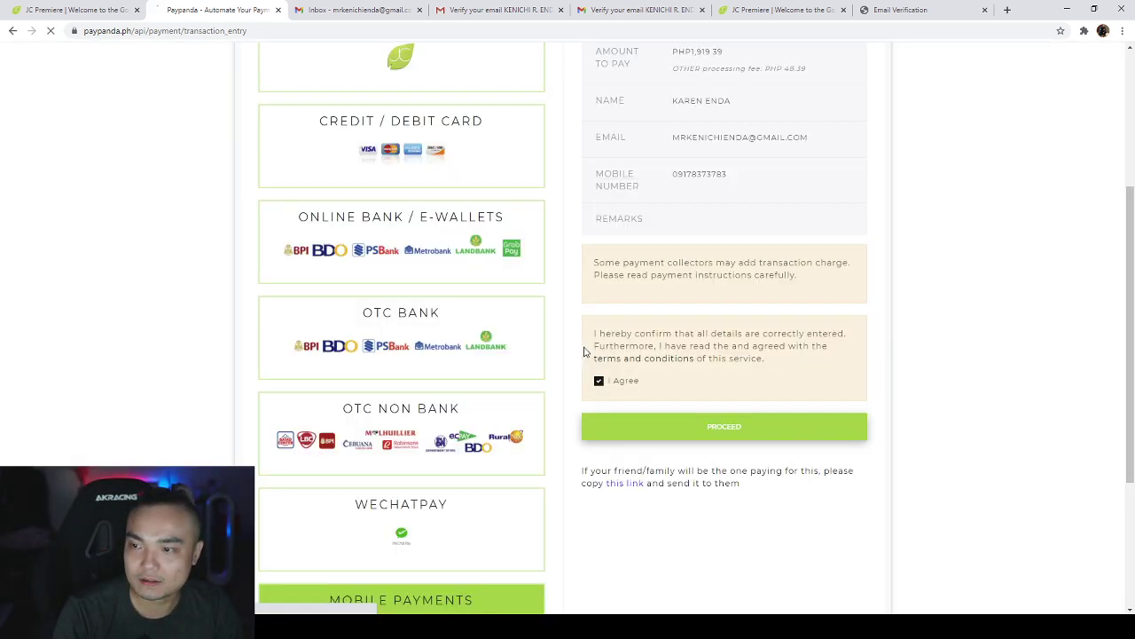
On Dragonpay, set the payment source to GCash, accept the terms and select it
left_click(533, 174)
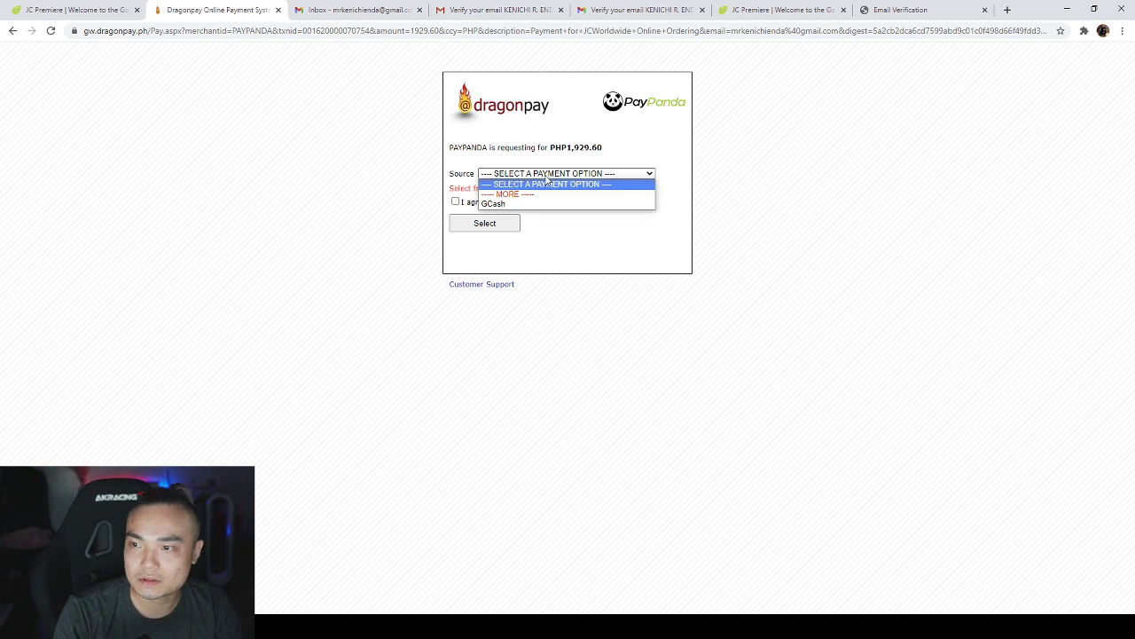
left_click(507, 203)
left_click(455, 211)
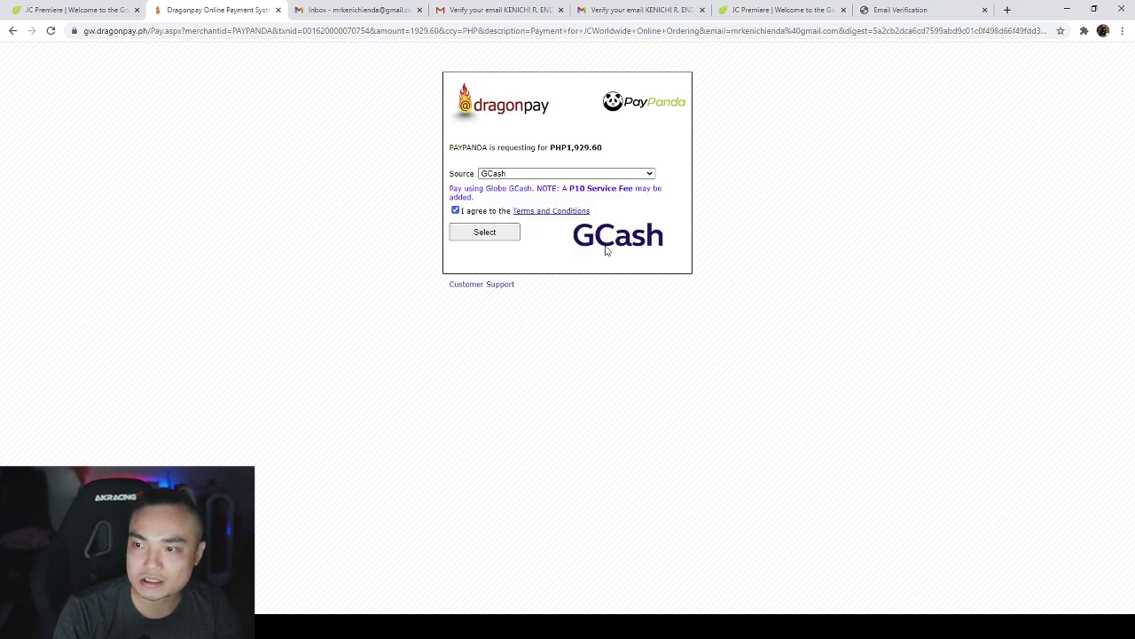
left_click(497, 235)
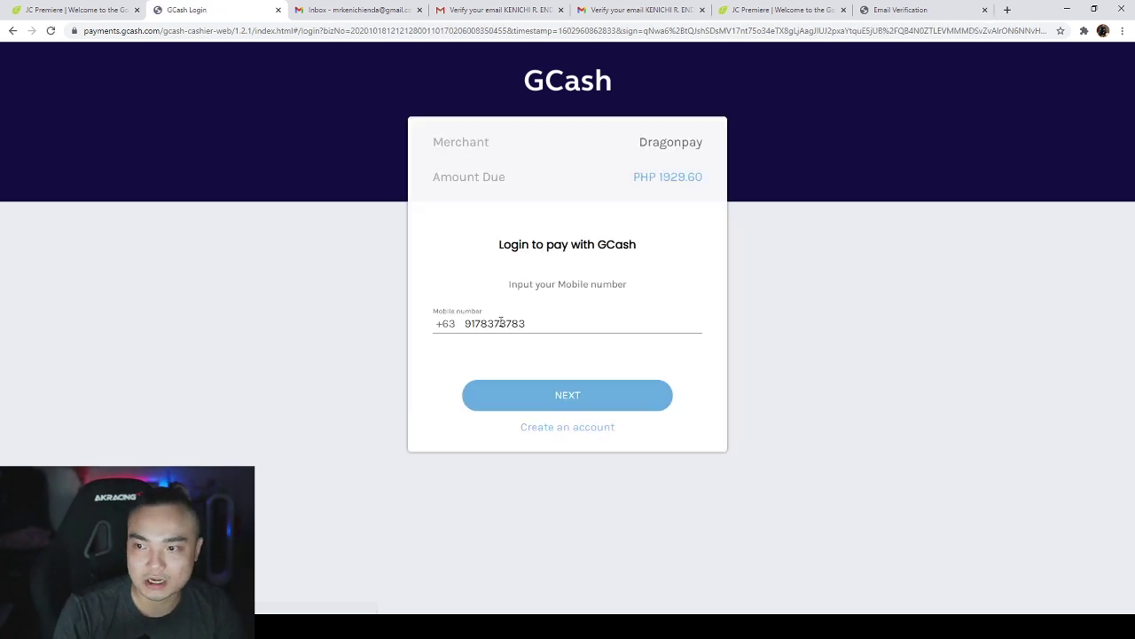
Log in to GCash with the mobile number, authentication code and MPIN, then pay PHP 1,929.60
left_click(565, 401)
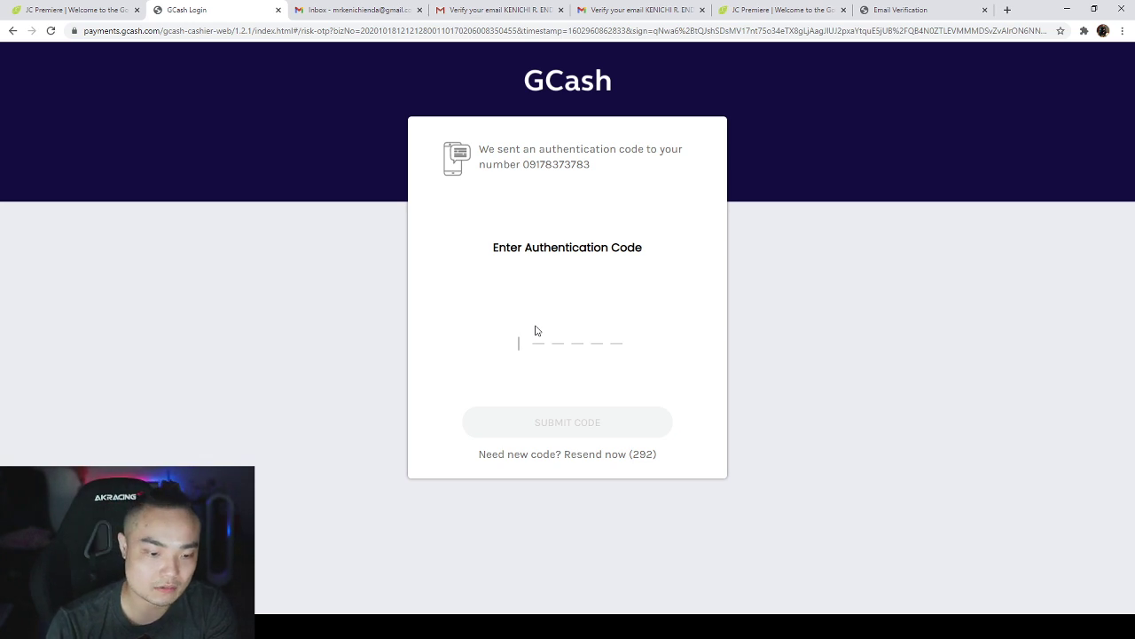
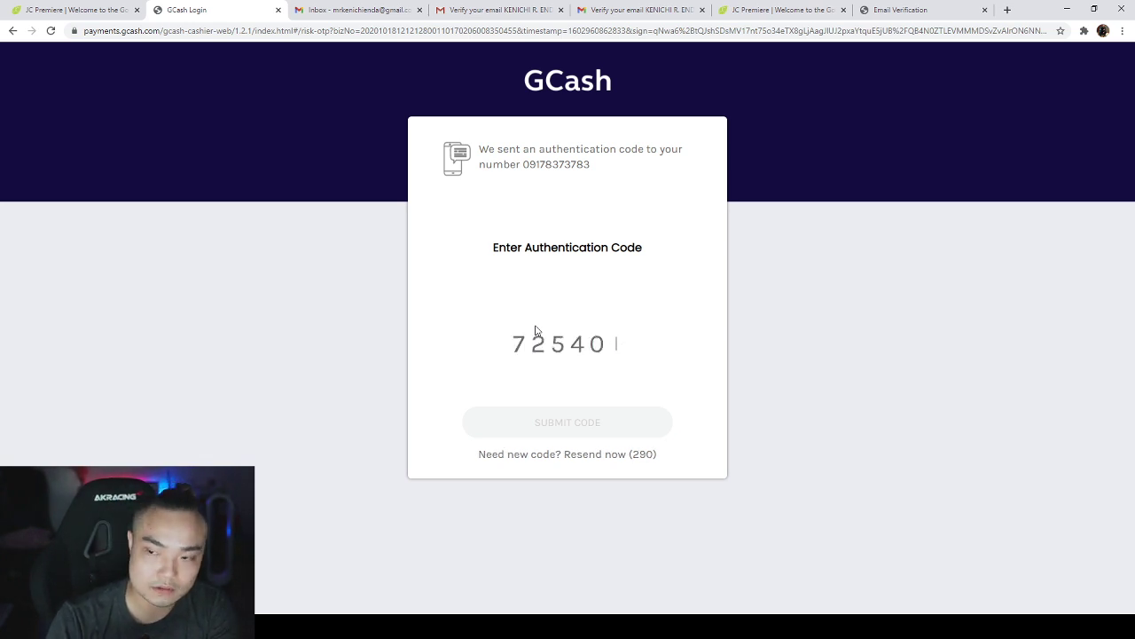
left_click(556, 421)
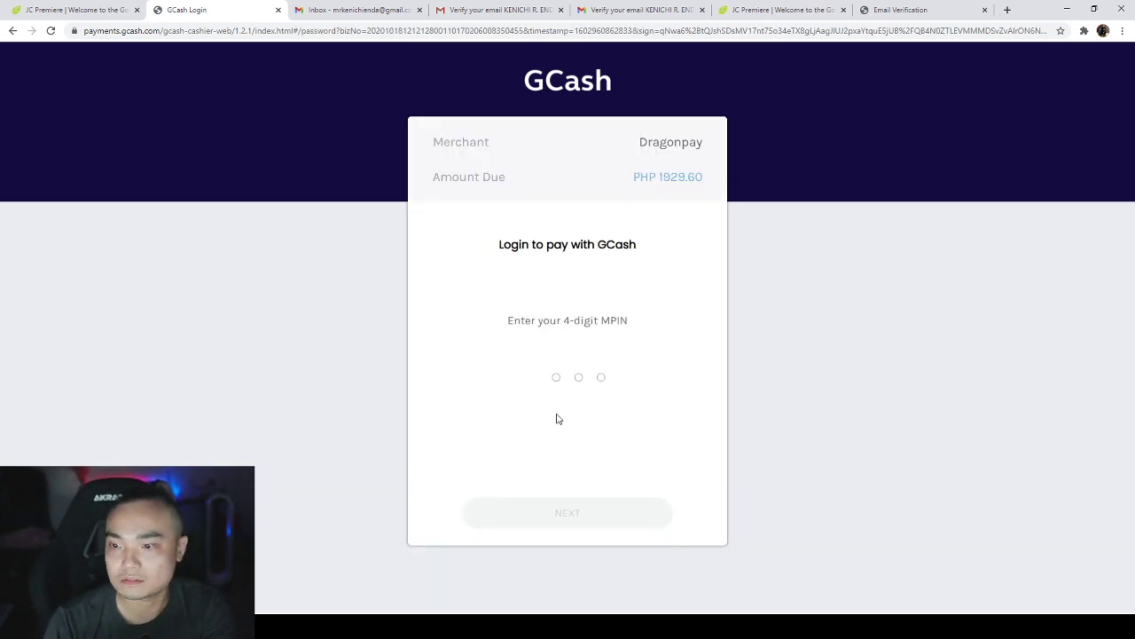
type("****")
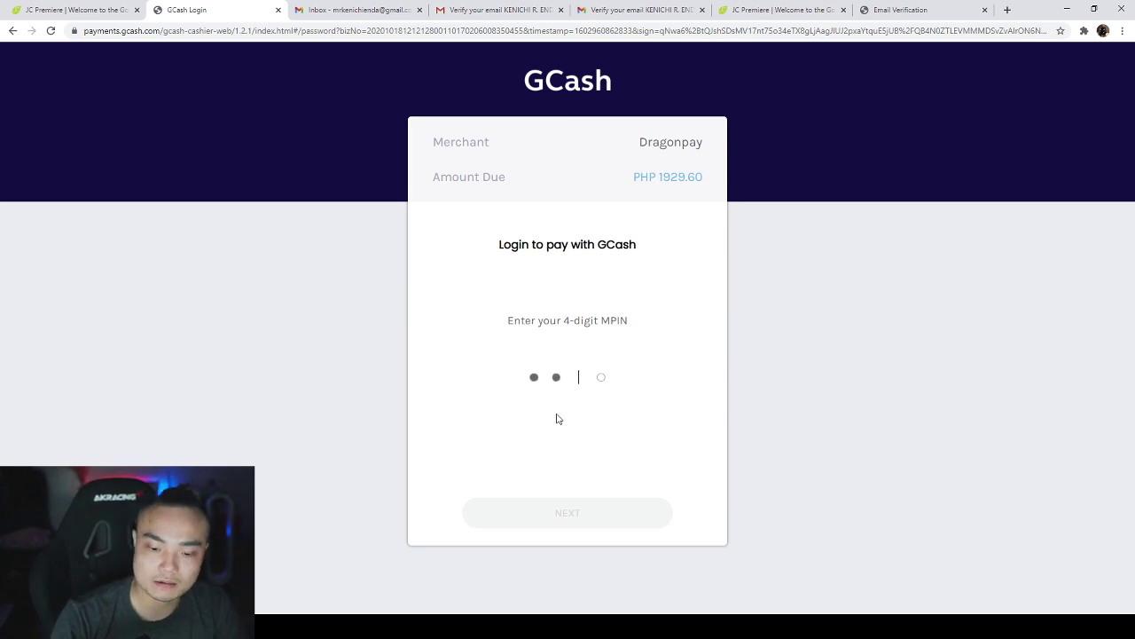
left_click(550, 511)
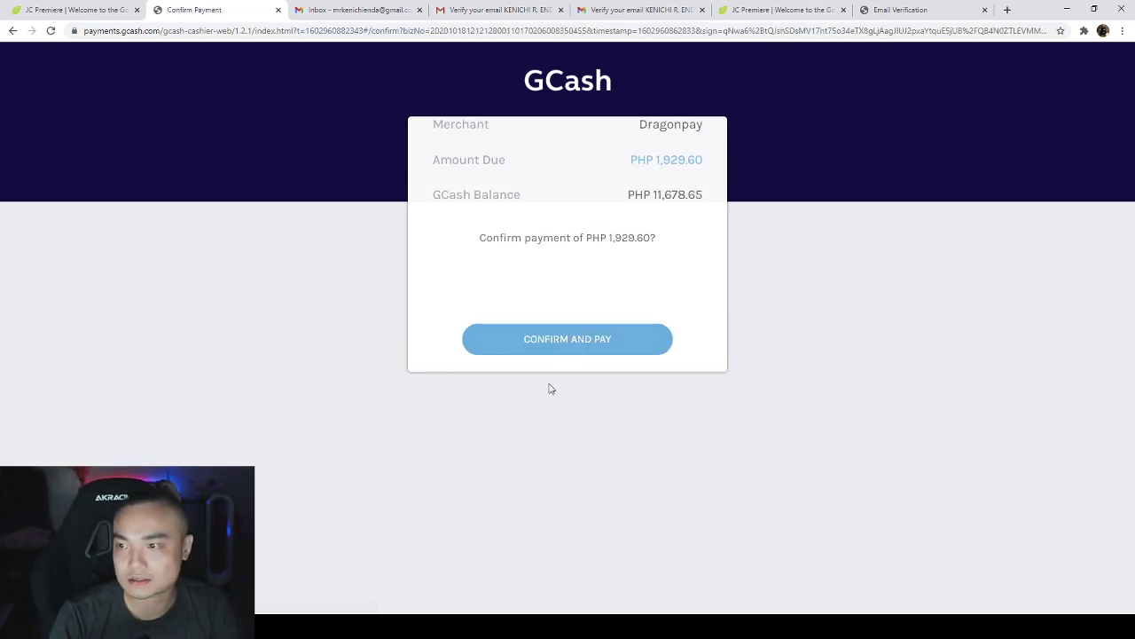
left_click(568, 341)
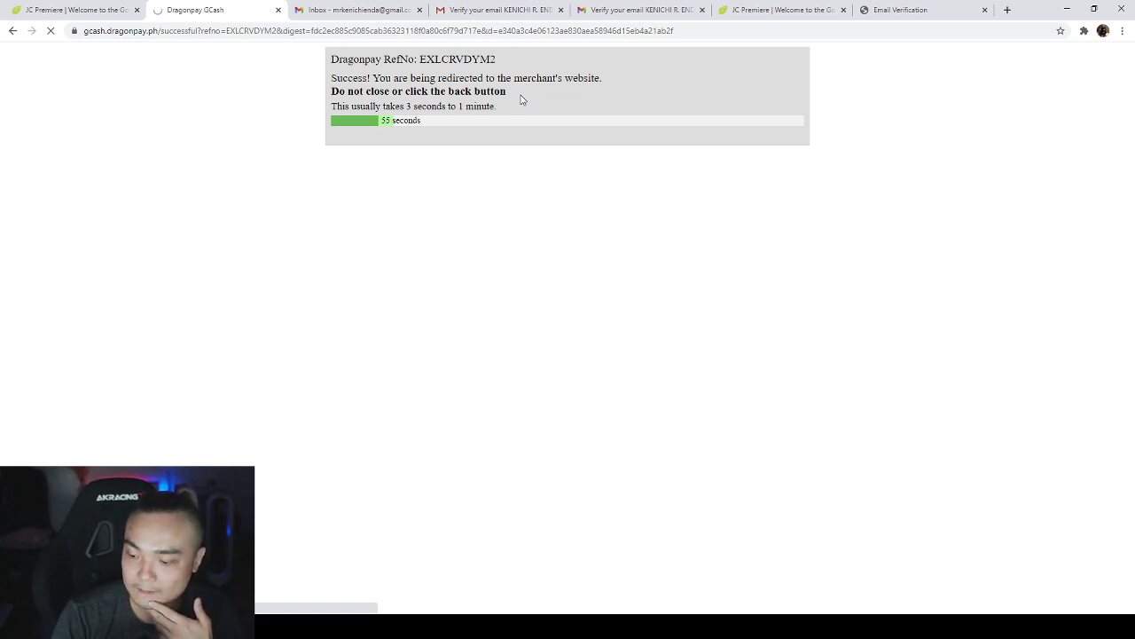
Review the ₱1,871.00 order summary marked Waiting for payment, then choose Continue Shopping
scroll(581, 284, "down", 3)
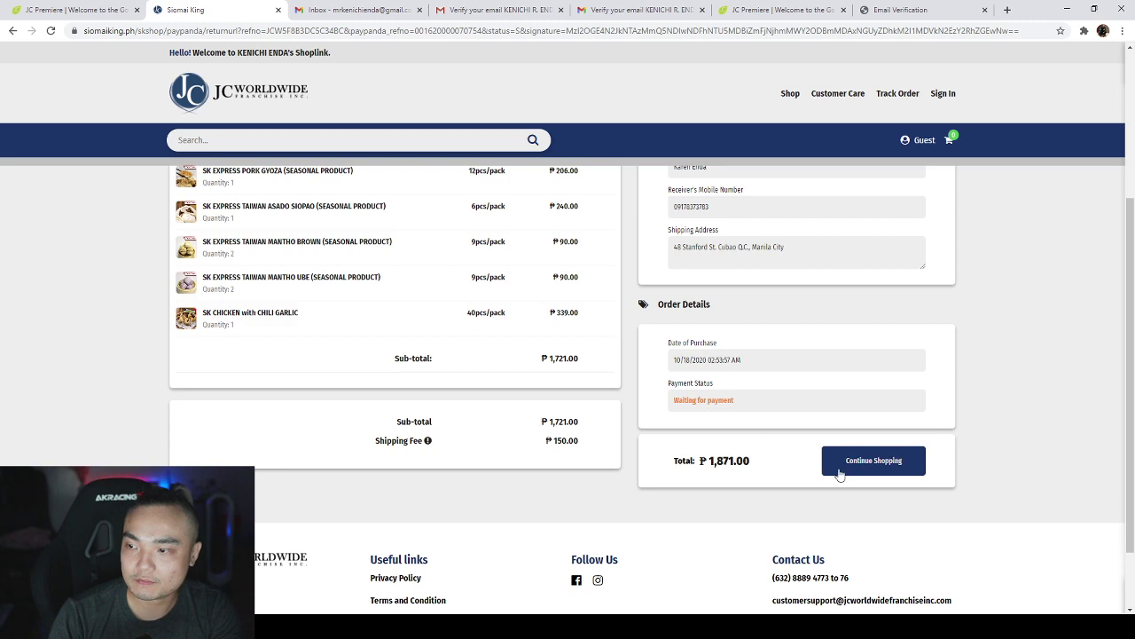
scroll(809, 459, "up", 3)
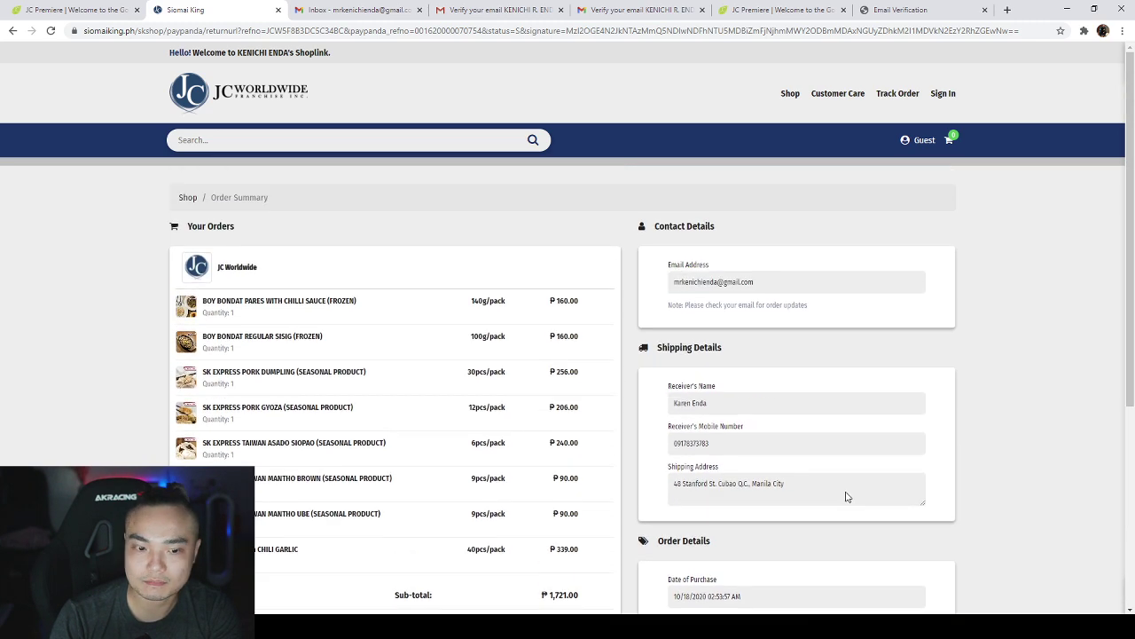
scroll(846, 496, "down", 2)
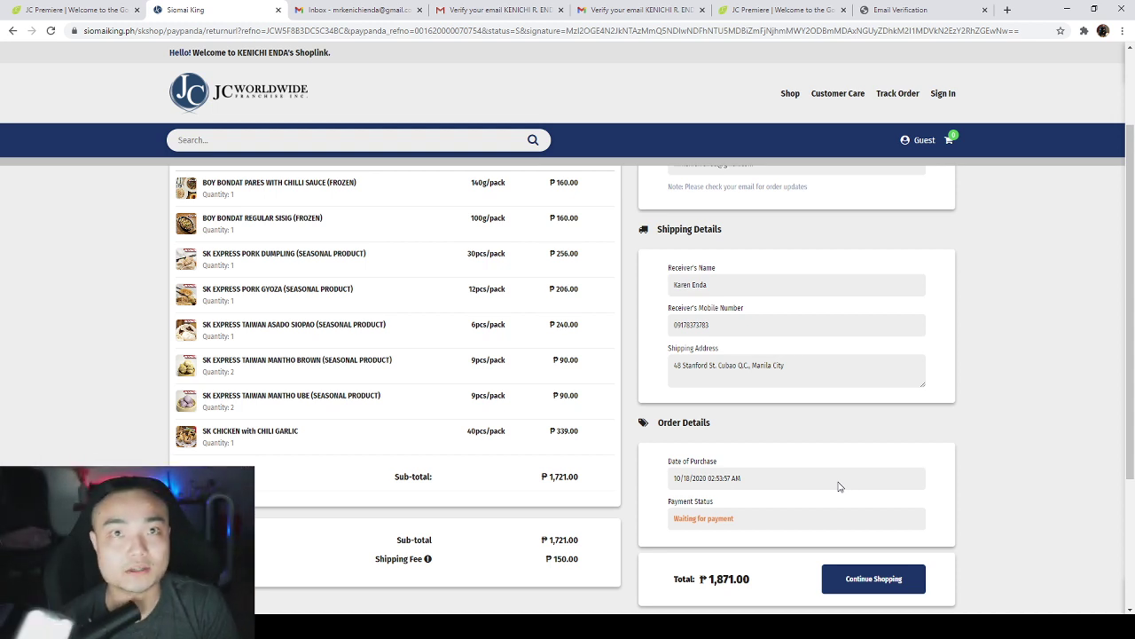
left_click(851, 581)
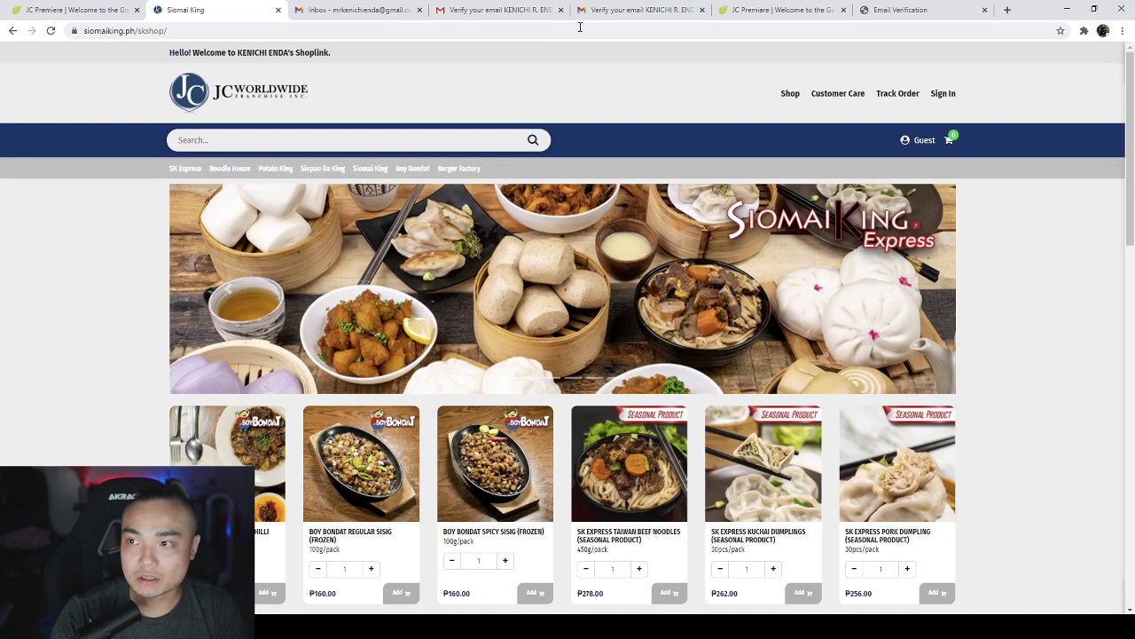
In Gmail's All Mail, open the 'Congratulations! You have a new order' email and read its eight items
left_click(625, 10)
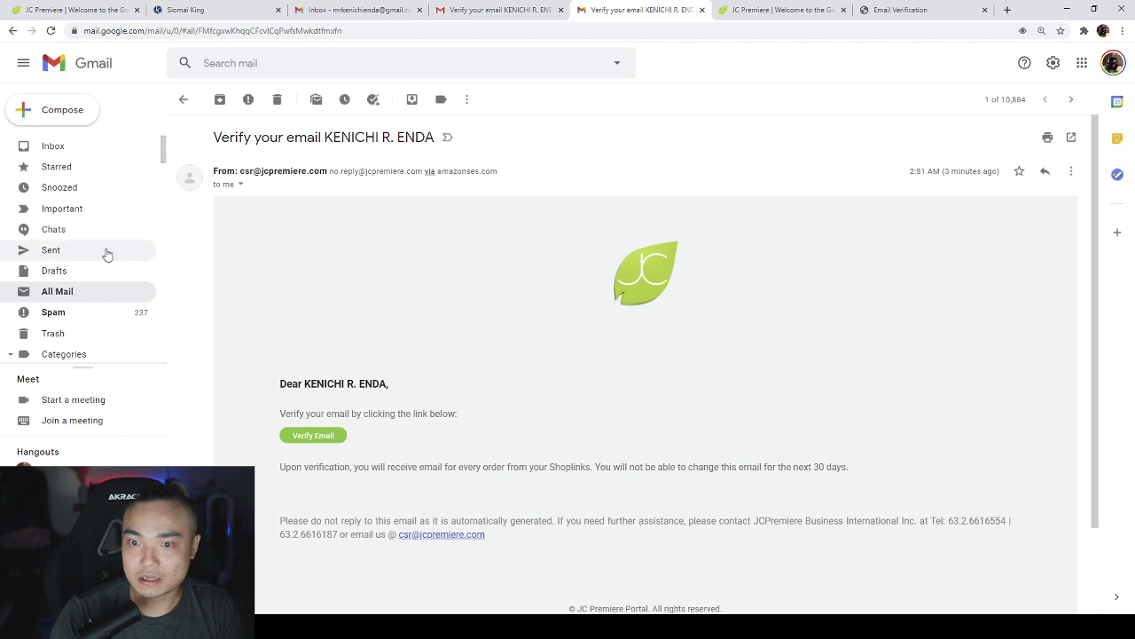
left_click(78, 298)
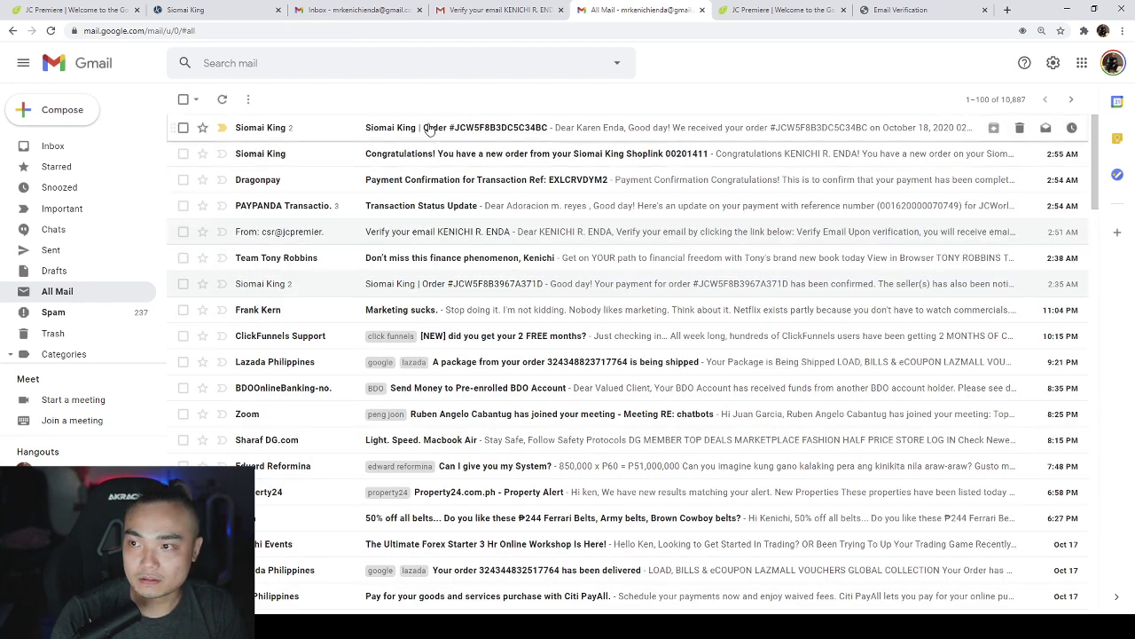
left_click(429, 128)
left_click(182, 101)
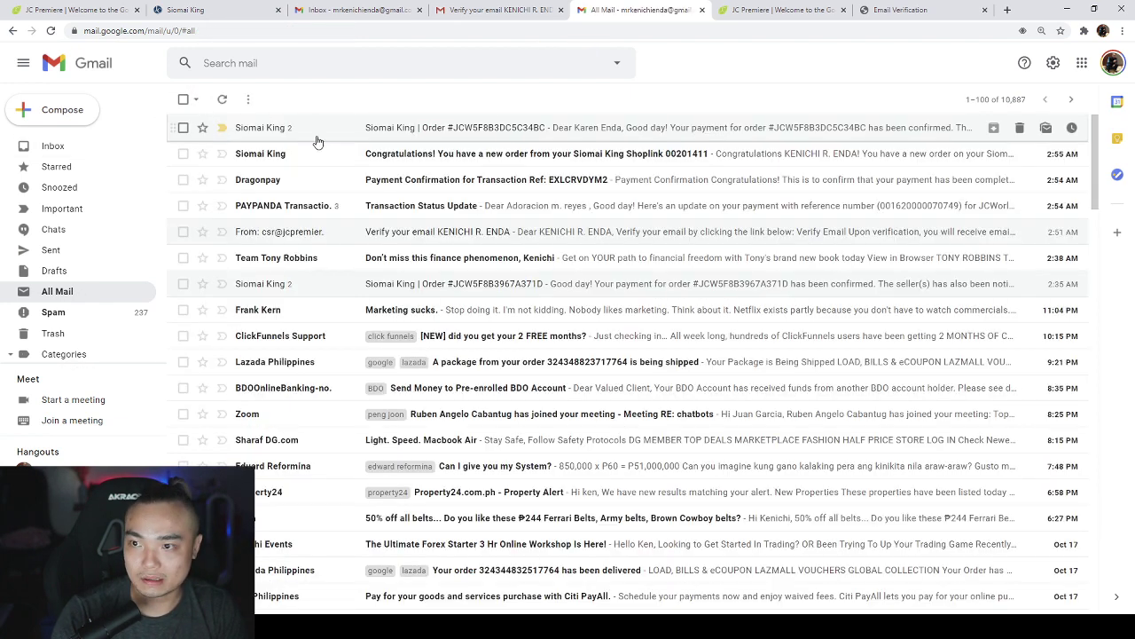
left_click(414, 160)
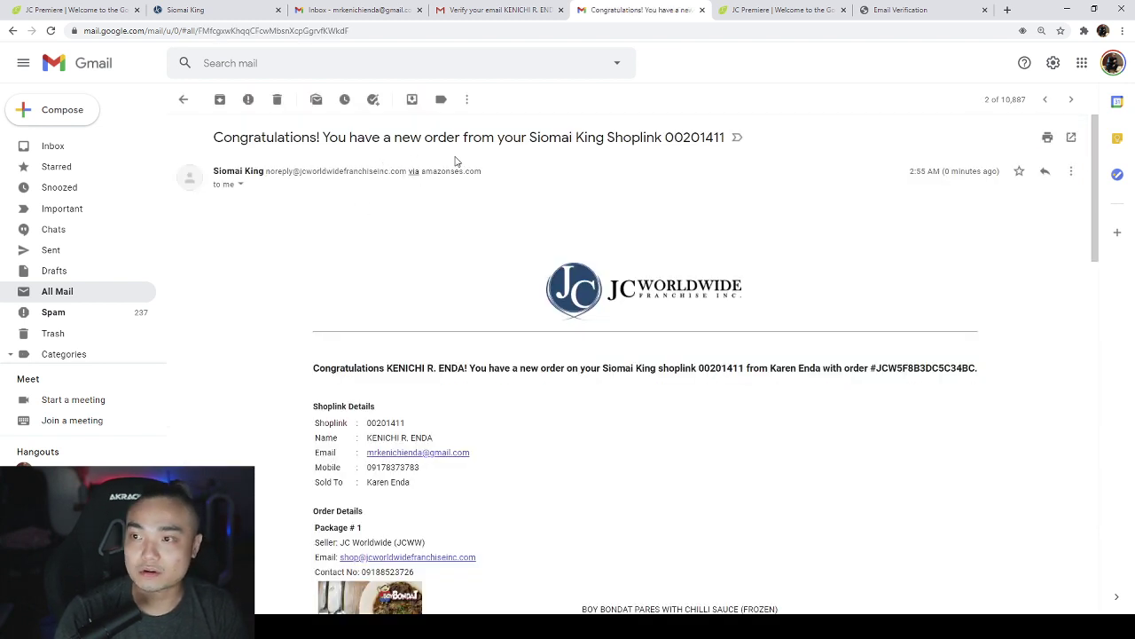
scroll(518, 305, "down", 3)
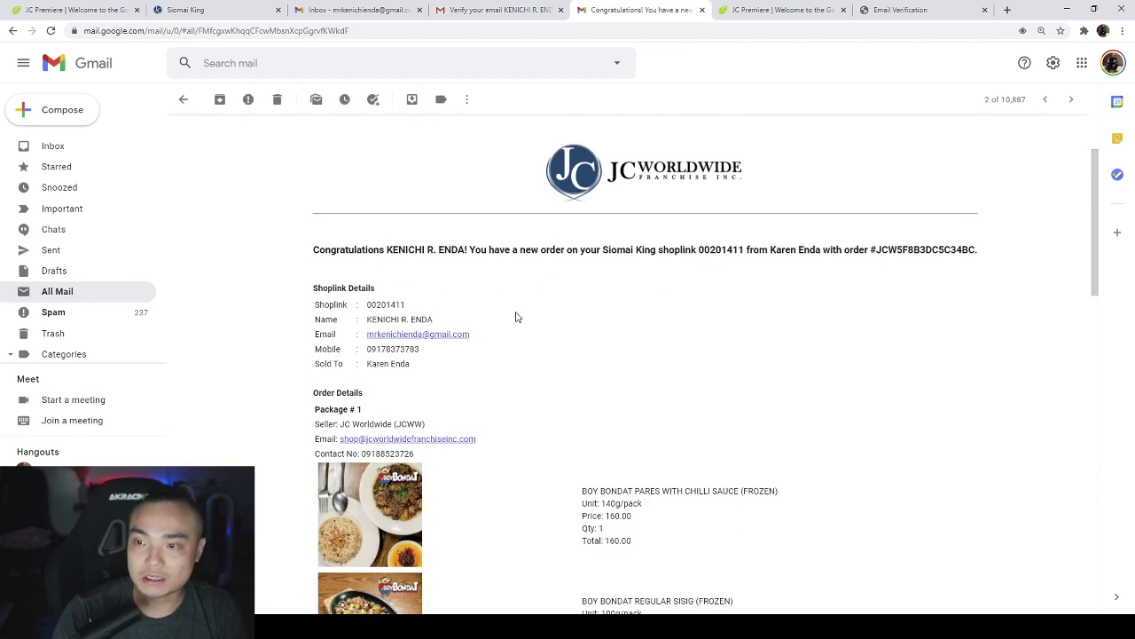
scroll(518, 305, "down", 10)
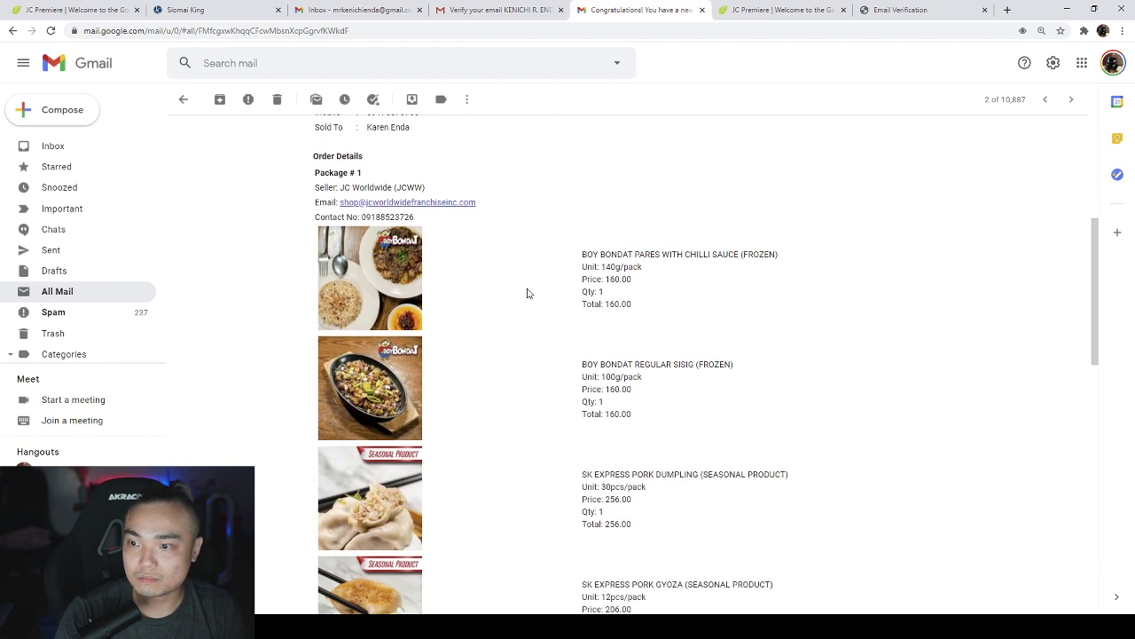
scroll(530, 295, "down", 1)
scroll(528, 291, "up", 3)
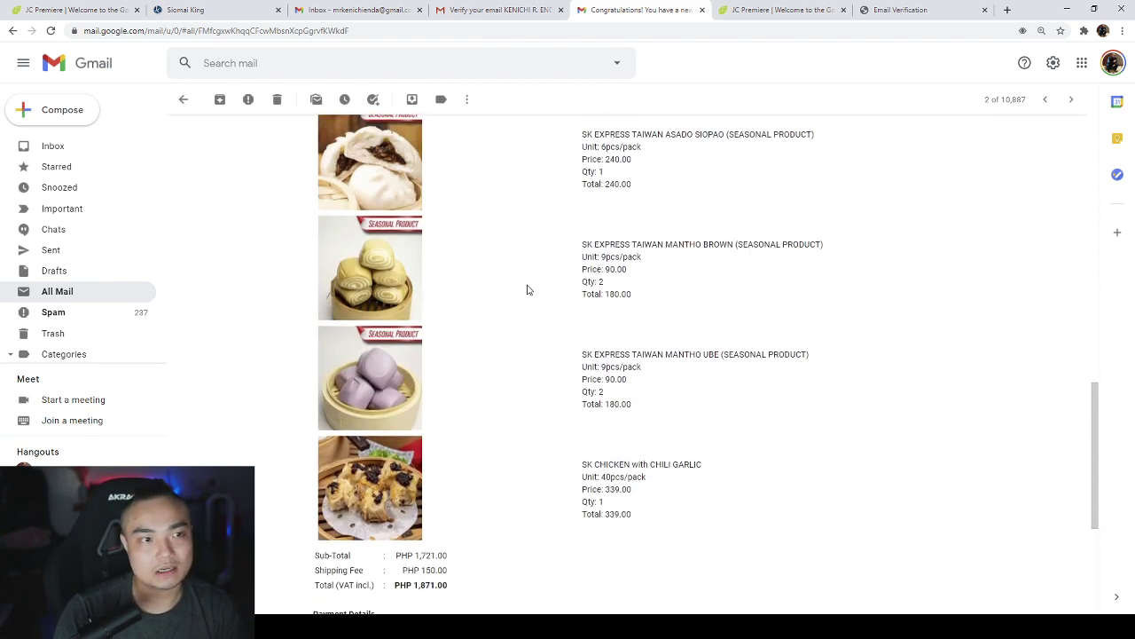